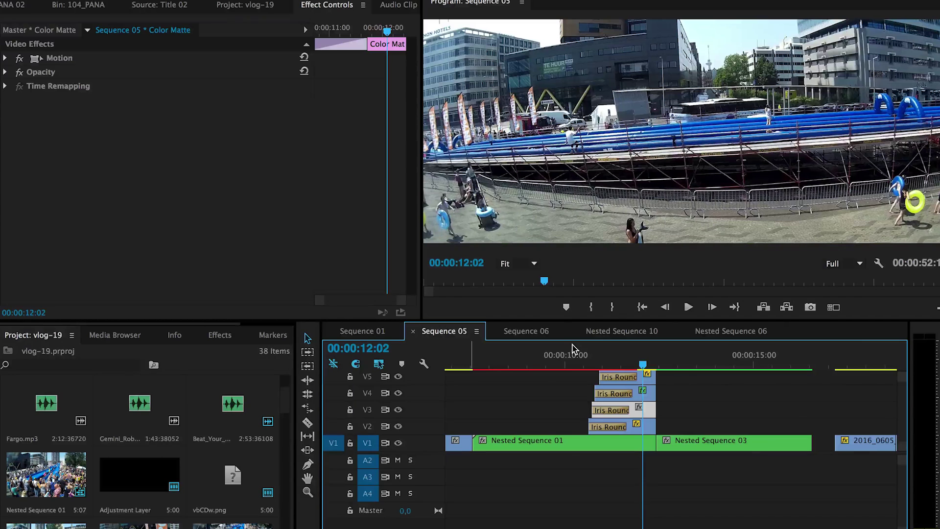
Preview the stacked iris transitions and the single 2016_0605 clip on V2.
{"action": "scroll", "coordinate": [563, 349], "scroll_direction": "right", "scroll_amount": 2}
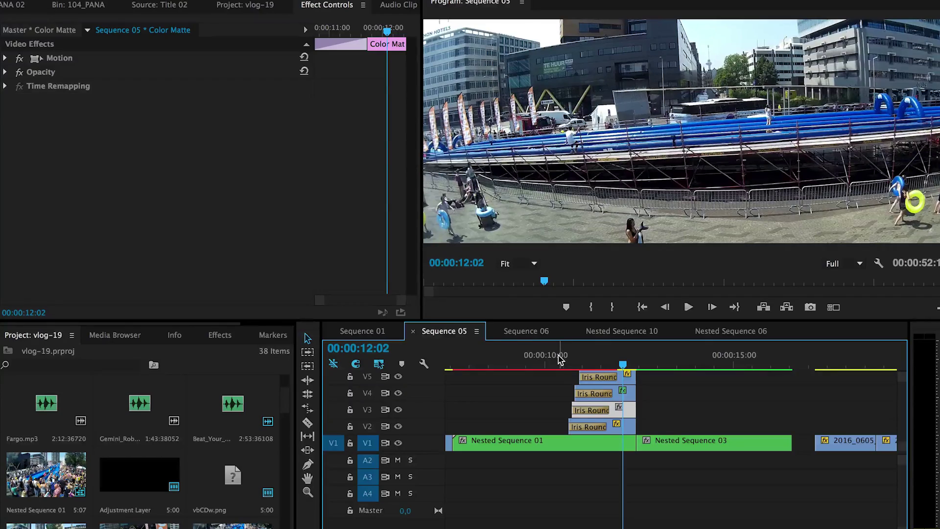
{"action": "mouse_move", "coordinate": [561, 360]}
{"action": "left_mouse_down"}
{"action": "mouse_move", "coordinate": [623, 365]}
{"action": "mouse_move", "coordinate": [556, 365]}
{"action": "left_mouse_up"}
{"action": "key", "text": "space"}
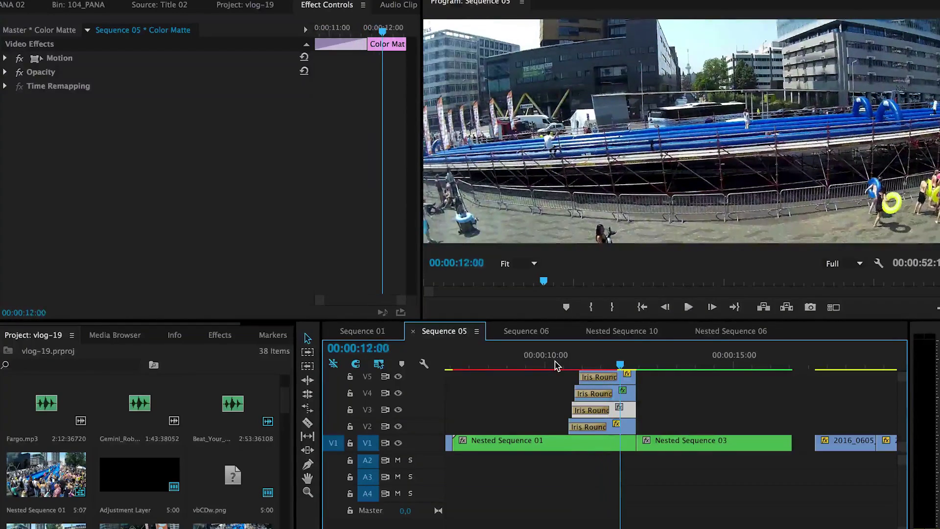
{"action": "scroll", "coordinate": [561, 363], "scroll_direction": "left", "scroll_amount": 1}
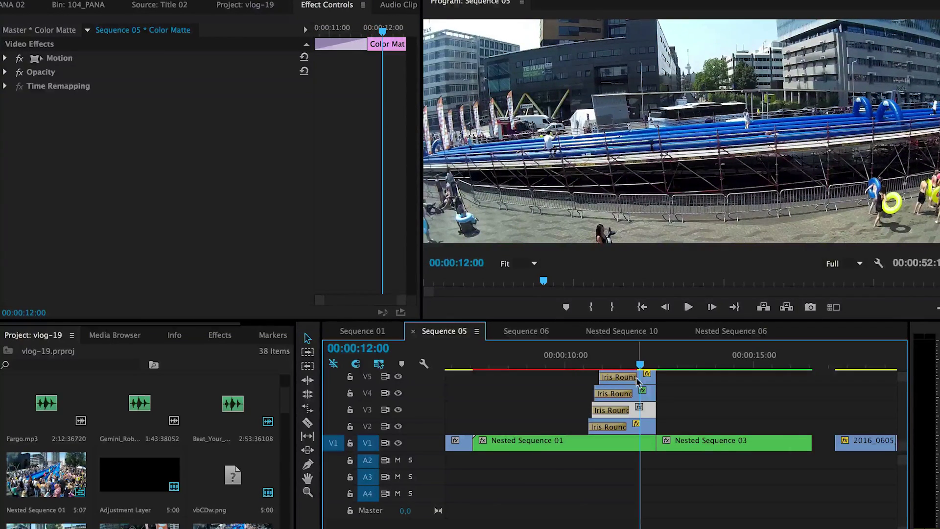
{"action": "left_click_drag", "start_coordinate": [591, 358], "coordinate": [642, 364]}
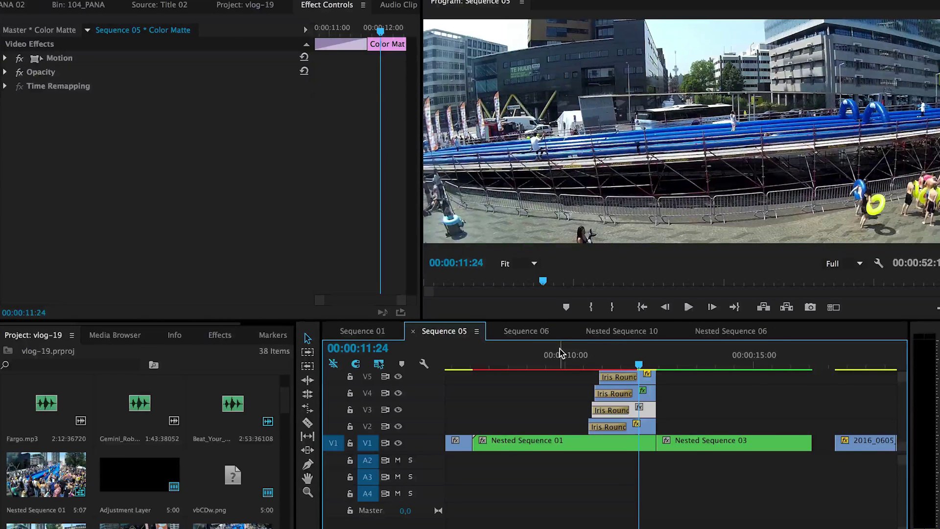
{"action": "scroll", "coordinate": [560, 349], "scroll_direction": "up", "scroll_amount": 2}
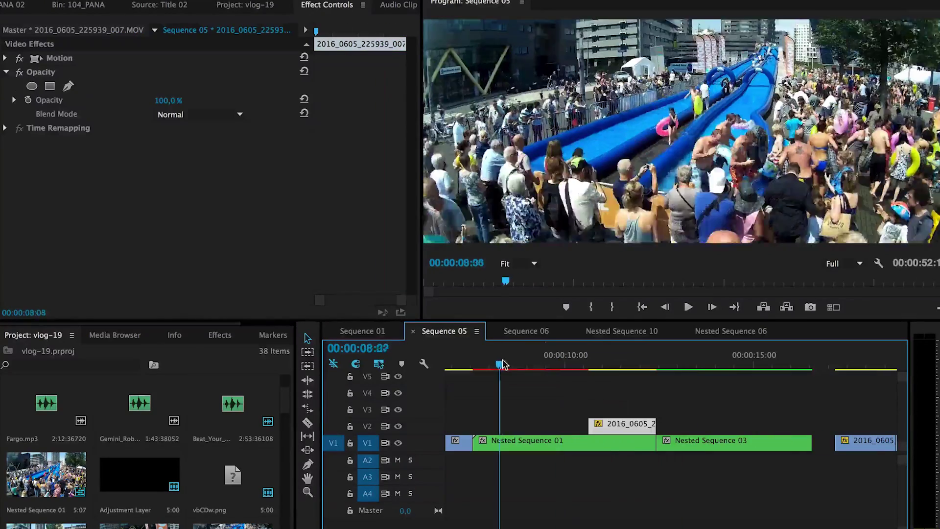
{"action": "left_click_drag", "start_coordinate": [507, 369], "coordinate": [608, 374]}
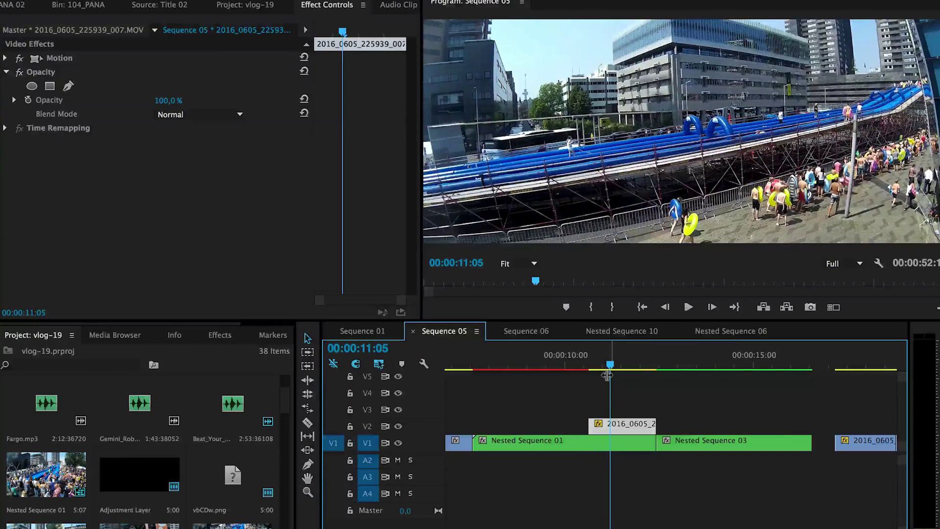
In Effects > Video Transitions, collapse Dissolve and expand the Iris folder to show Iris Round.
{"action": "left_click", "coordinate": [219, 335]}
{"action": "scroll", "coordinate": [224, 412], "scroll_direction": "down", "scroll_amount": 10}
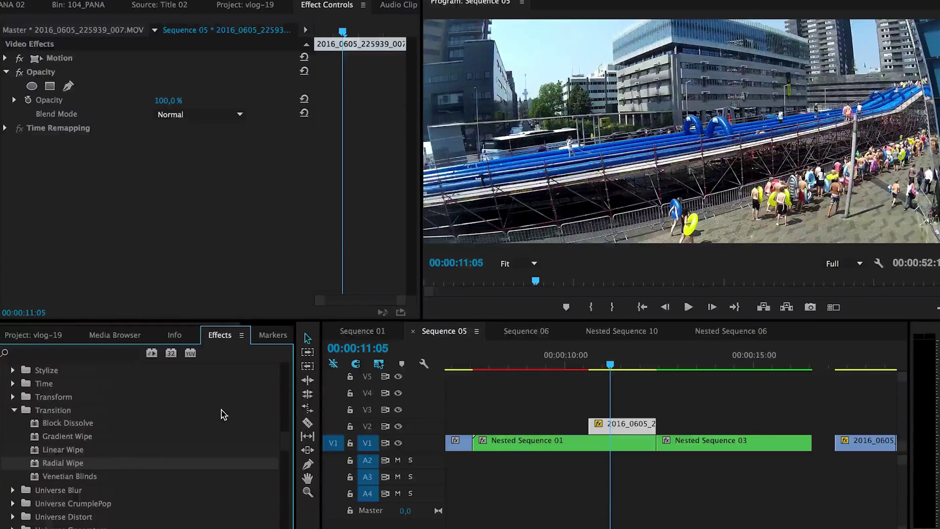
{"action": "scroll", "coordinate": [224, 414], "scroll_direction": "down", "scroll_amount": 3}
{"action": "scroll", "coordinate": [224, 415], "scroll_direction": "up", "scroll_amount": 8}
{"action": "scroll", "coordinate": [225, 414], "scroll_direction": "down", "scroll_amount": 4}
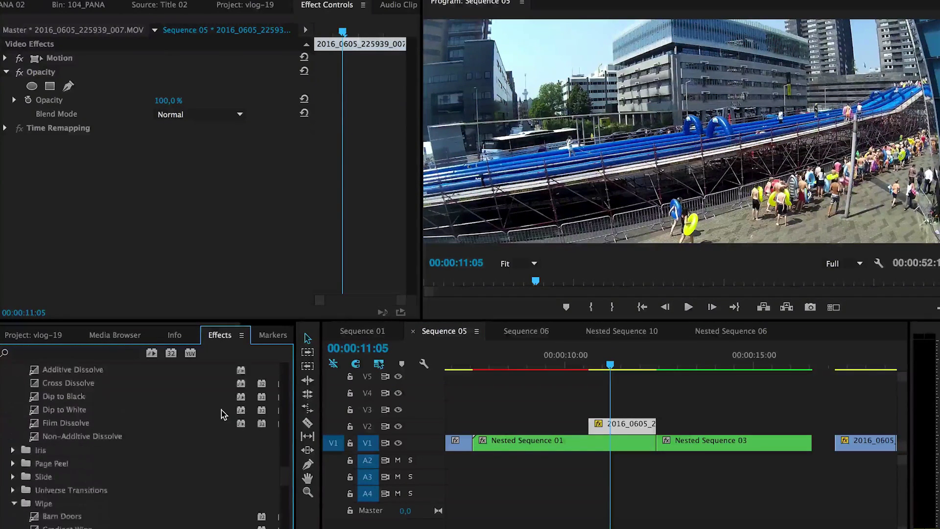
{"action": "scroll", "coordinate": [224, 415], "scroll_direction": "down", "scroll_amount": 2}
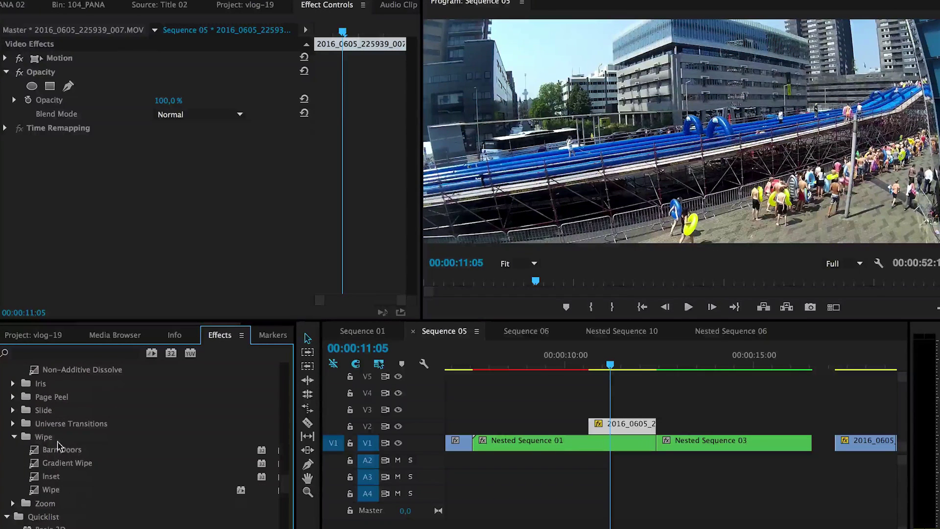
{"action": "scroll", "coordinate": [59, 483], "scroll_direction": "up", "scroll_amount": 3}
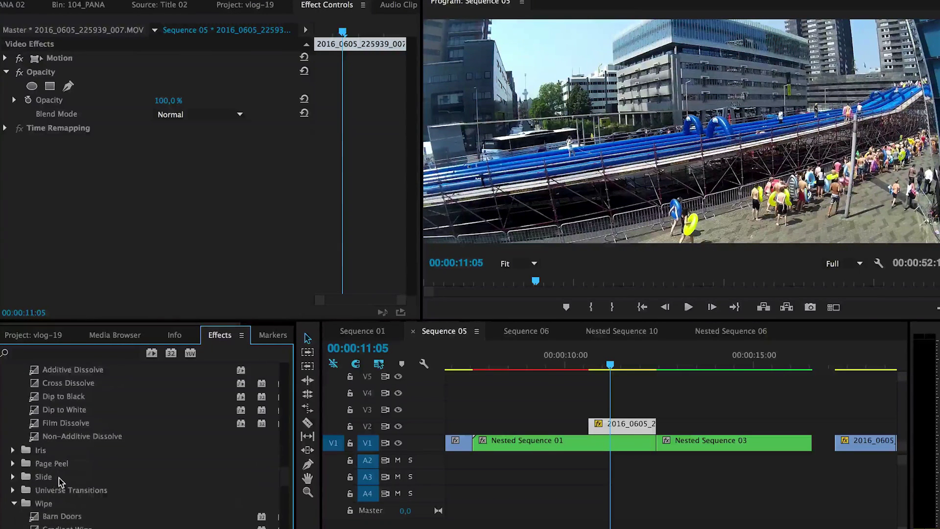
{"action": "scroll", "coordinate": [60, 480], "scroll_direction": "up", "scroll_amount": 1}
{"action": "left_click", "coordinate": [31, 385]}
{"action": "scroll", "coordinate": [40, 404], "scroll_direction": "up", "scroll_amount": 3}
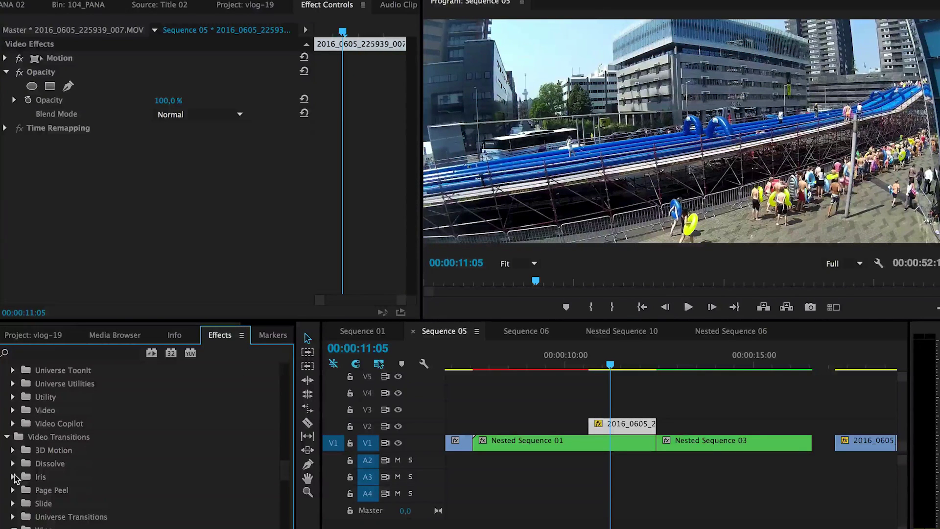
{"action": "left_click", "coordinate": [13, 477]}
{"action": "scroll", "coordinate": [101, 471], "scroll_direction": "down", "scroll_amount": 3}
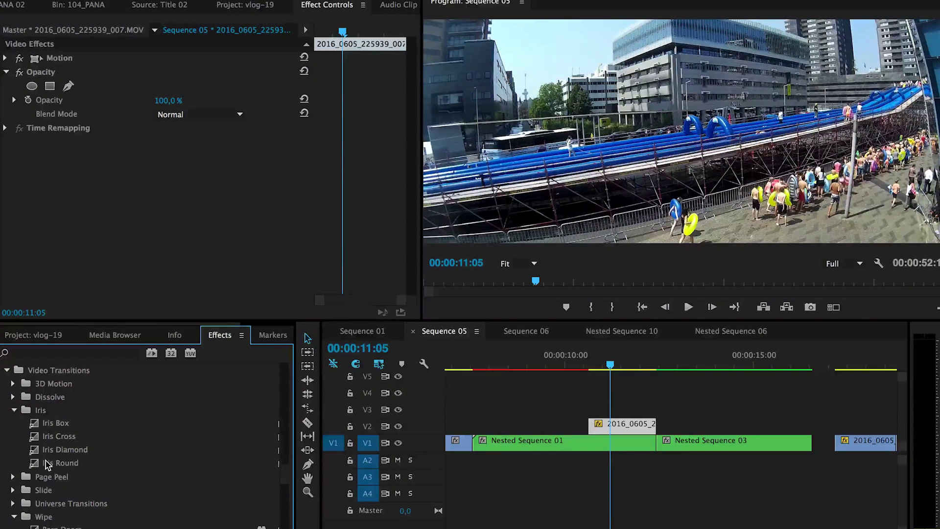
Apply Iris Round to the start of the V2 clip and preview it.
{"action": "left_click_drag", "start_coordinate": [47, 464], "coordinate": [594, 430]}
{"action": "key", "text": "space"}
{"action": "left_click", "coordinate": [585, 367]}
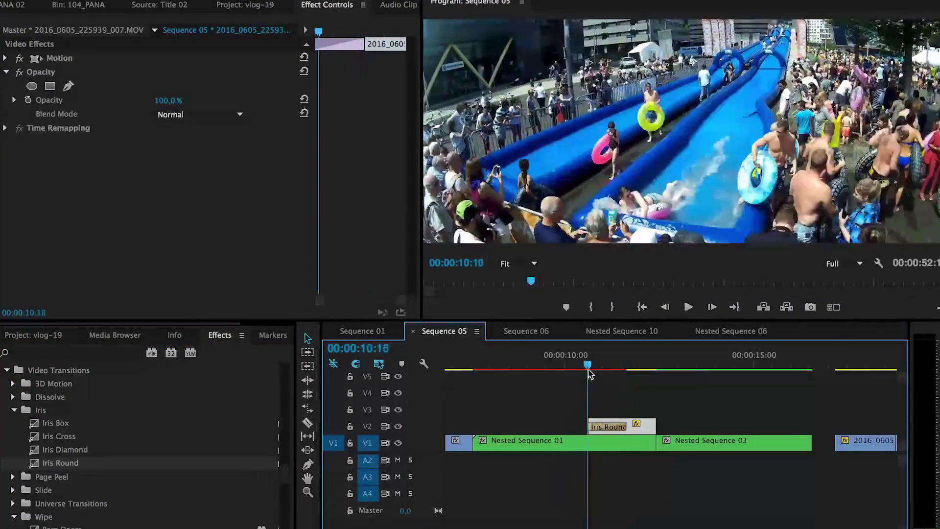
{"action": "left_click_drag", "start_coordinate": [590, 374], "coordinate": [609, 379]}
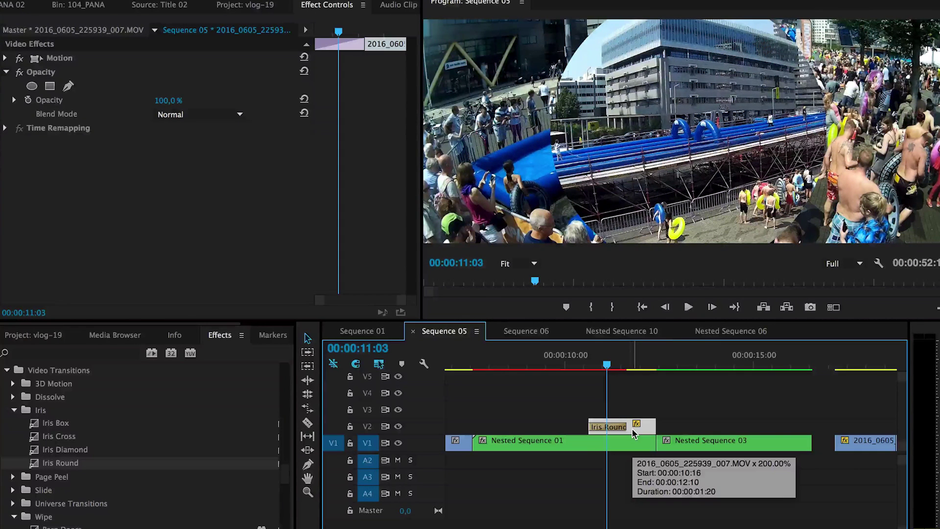
Alt-copy the clip onto V3 and trim its start a couple of frames later to the playhead.
{"action": "left_click_drag", "start_coordinate": [635, 433], "coordinate": [633, 413]}
{"action": "left_click", "coordinate": [590, 367]}
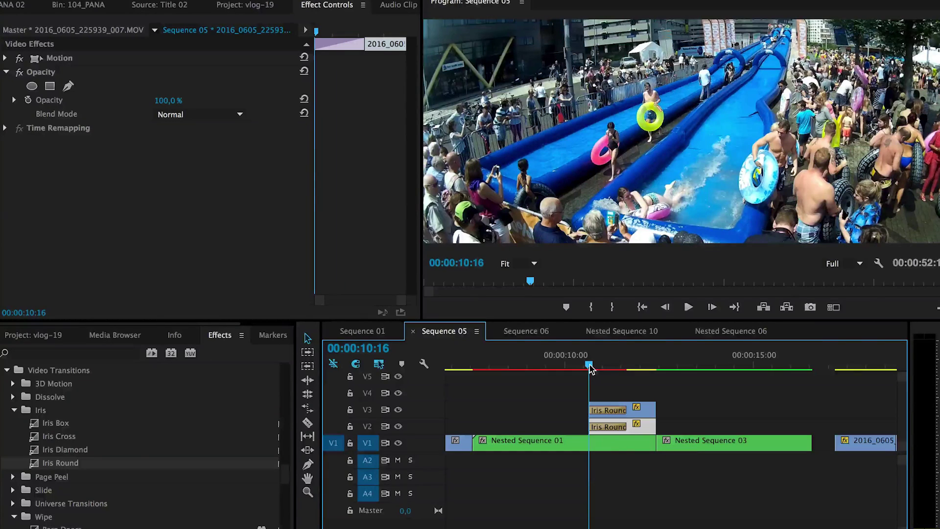
{"action": "left_click_drag", "start_coordinate": [590, 370], "coordinate": [592, 370]}
{"action": "left_click_drag", "start_coordinate": [584, 407], "coordinate": [592, 408]}
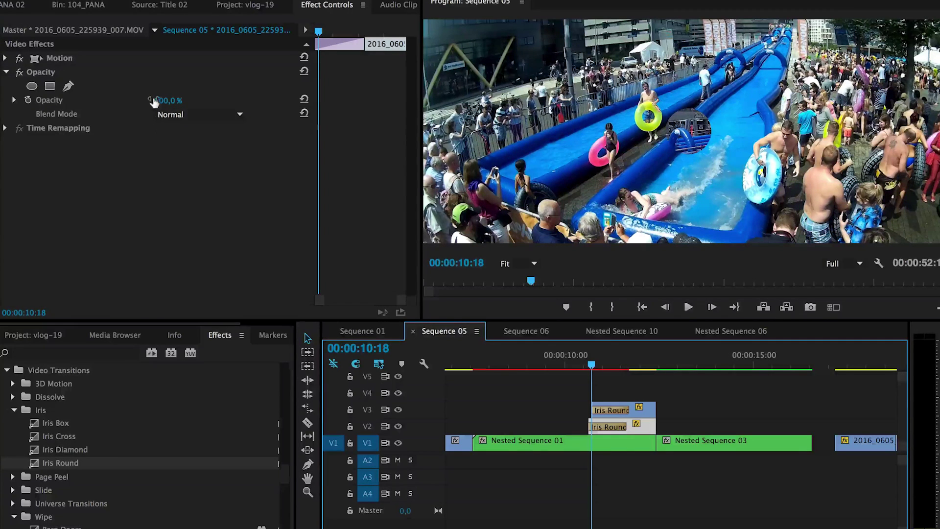
Try 50% opacity on the iris layer, preview the transition, then undo the change.
{"action": "left_click", "coordinate": [170, 99]}
{"action": "key", "text": "Return"}
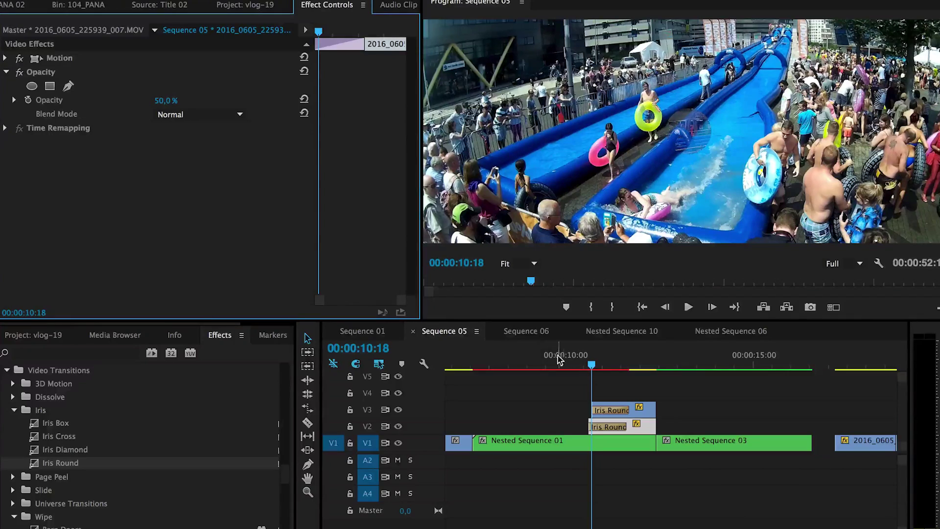
{"action": "left_click", "coordinate": [598, 365]}
{"action": "key", "text": "Right"}
{"action": "key", "text": "Right"}
{"action": "key", "text": "Right"}
{"action": "key", "text": "Right"}
{"action": "key", "text": "Right"}
{"action": "key", "text": "Right"}
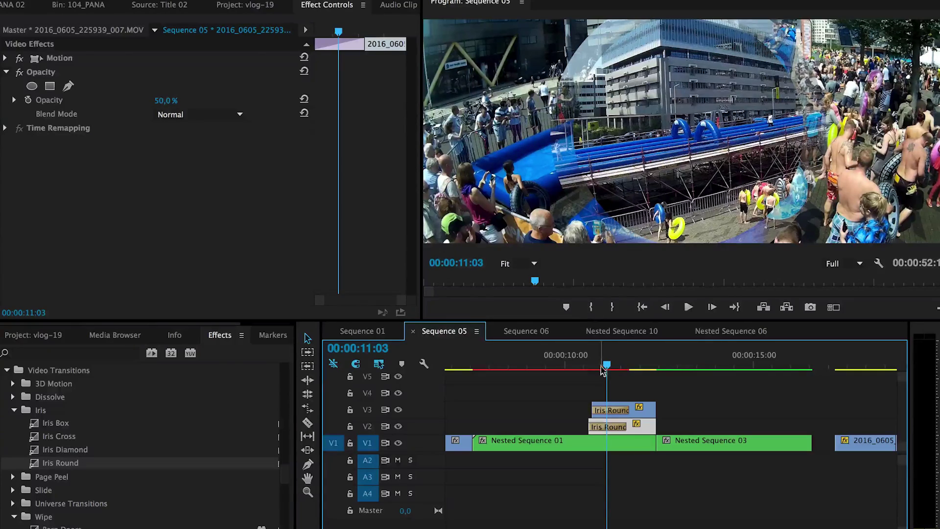
{"action": "left_click_drag", "start_coordinate": [588, 363], "coordinate": [628, 362]}
{"action": "key", "text": "shift+1"}
Apply the Fast Color Corrector effect to the iris clip.
{"action": "left_click", "coordinate": [220, 335]}
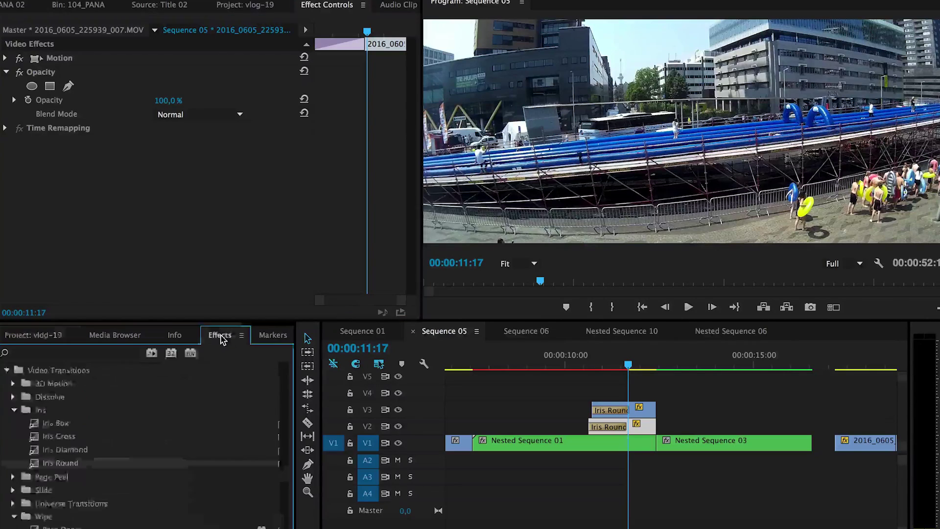
{"action": "scroll", "coordinate": [110, 436], "scroll_direction": "up", "scroll_amount": 15}
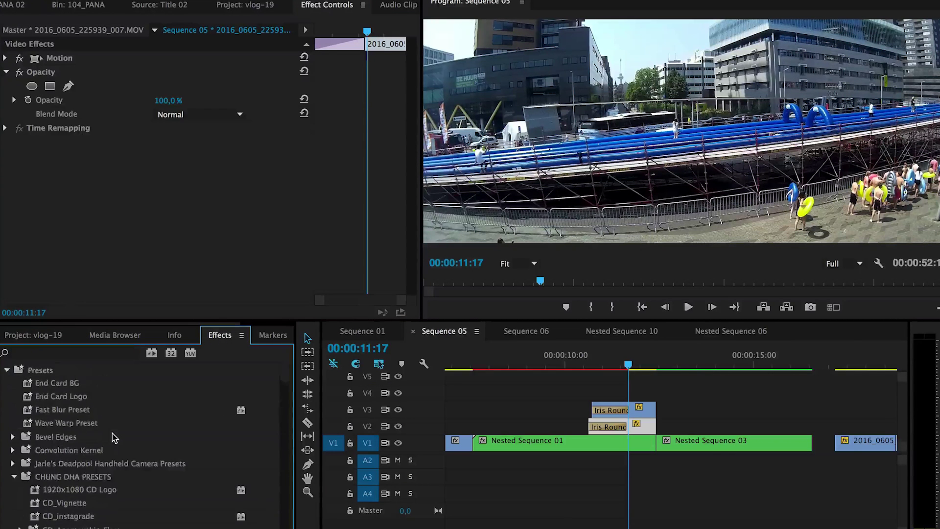
{"action": "scroll", "coordinate": [113, 437], "scroll_direction": "down", "scroll_amount": 12}
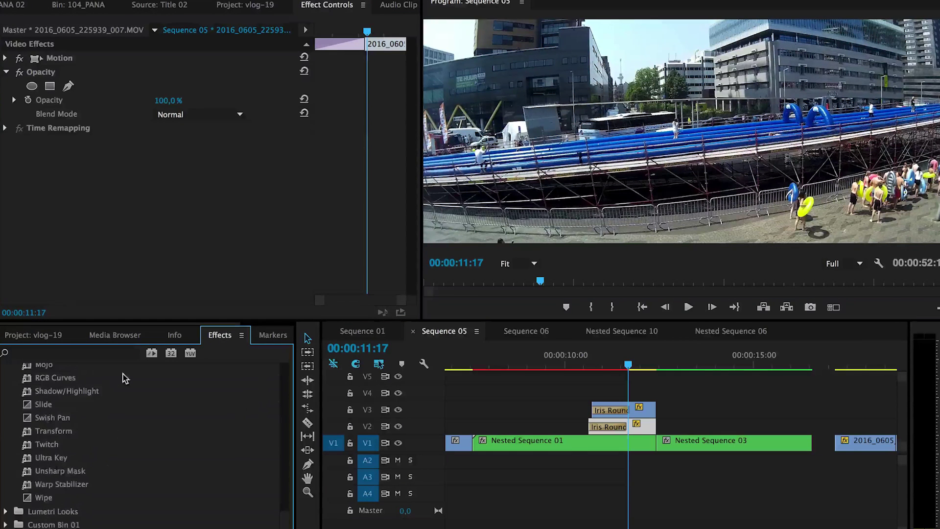
{"action": "scroll", "coordinate": [106, 406], "scroll_direction": "up", "scroll_amount": 3}
{"action": "left_click_drag", "start_coordinate": [75, 422], "coordinate": [142, 196]}
{"action": "scroll", "coordinate": [353, 231], "scroll_direction": "down", "scroll_amount": 10}
Set the Input Levels to black 82.62 and white 255, previewing the transition as you adjust.
{"action": "left_click_drag", "start_coordinate": [309, 188], "coordinate": [210, 191]}
{"action": "left_click", "coordinate": [584, 363]}
{"action": "left_click_drag", "start_coordinate": [584, 363], "coordinate": [602, 366]}
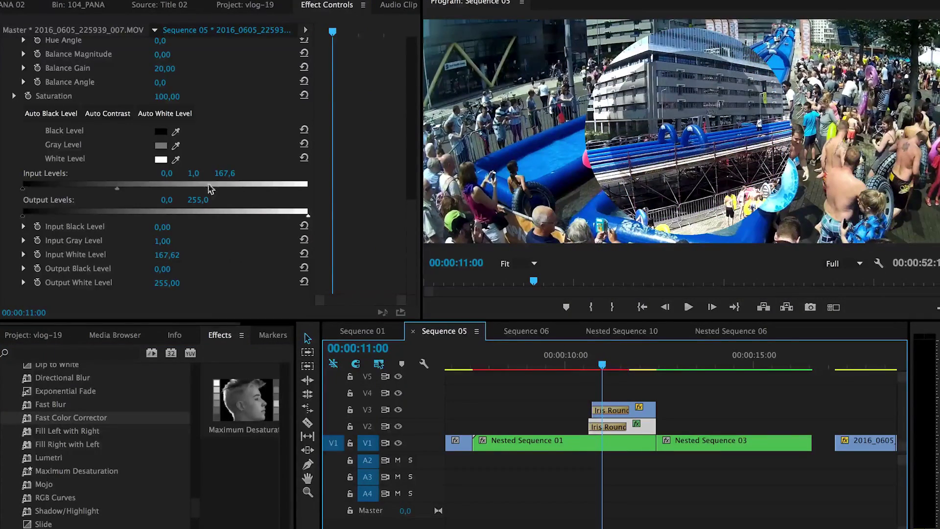
{"action": "left_click_drag", "start_coordinate": [210, 188], "coordinate": [181, 190]}
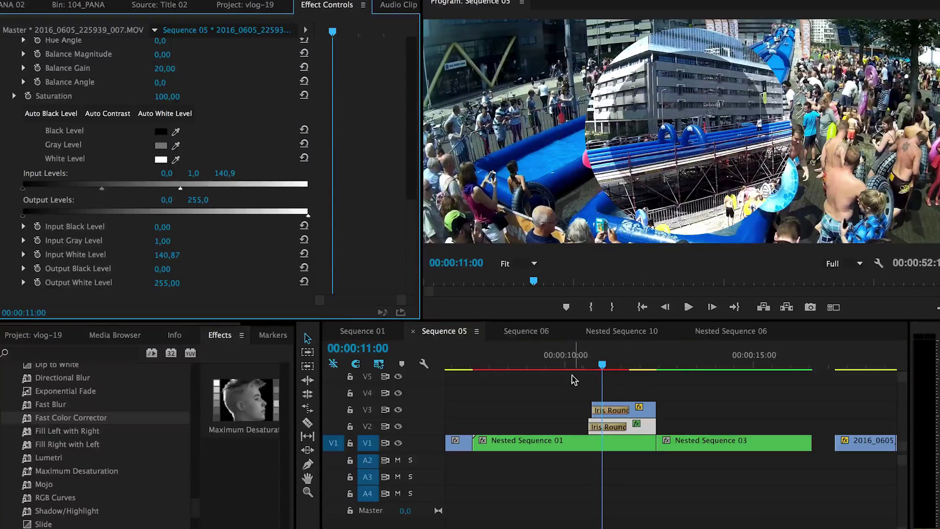
{"action": "mouse_move", "coordinate": [583, 365]}
{"action": "left_mouse_down"}
{"action": "mouse_move", "coordinate": [630, 368]}
{"action": "mouse_move", "coordinate": [591, 369]}
{"action": "left_mouse_up"}
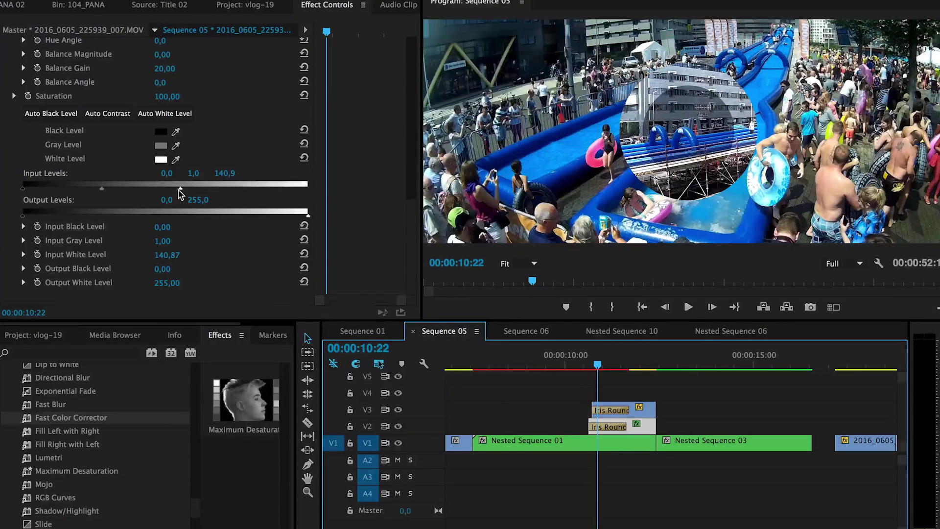
{"action": "left_click", "coordinate": [316, 202]}
{"action": "left_click_drag", "start_coordinate": [180, 189], "coordinate": [316, 191]}
{"action": "left_click_drag", "start_coordinate": [23, 190], "coordinate": [115, 191]}
{"action": "left_click_drag", "start_coordinate": [563, 358], "coordinate": [612, 367]}
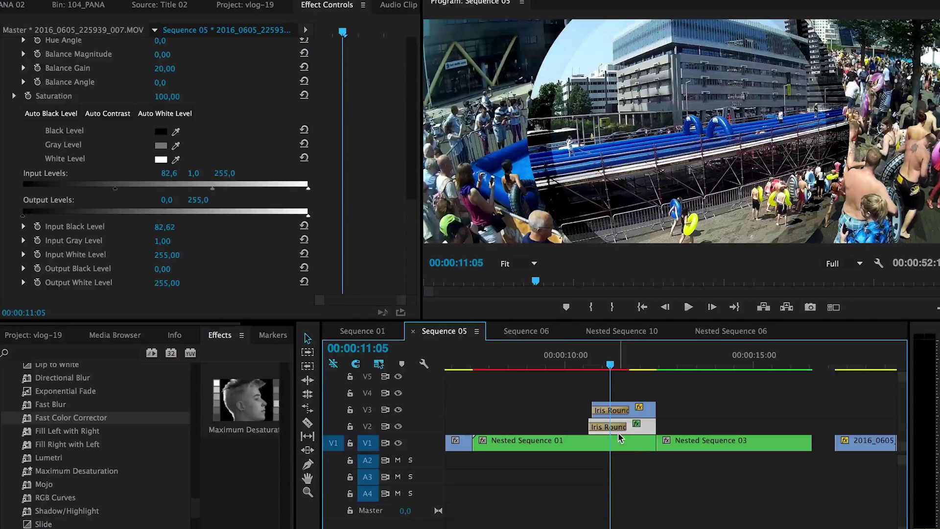
Delete the V2 Iris Round clip and switch to the Project: vlog-19 panel.
{"action": "mouse_move", "coordinate": [618, 433]}
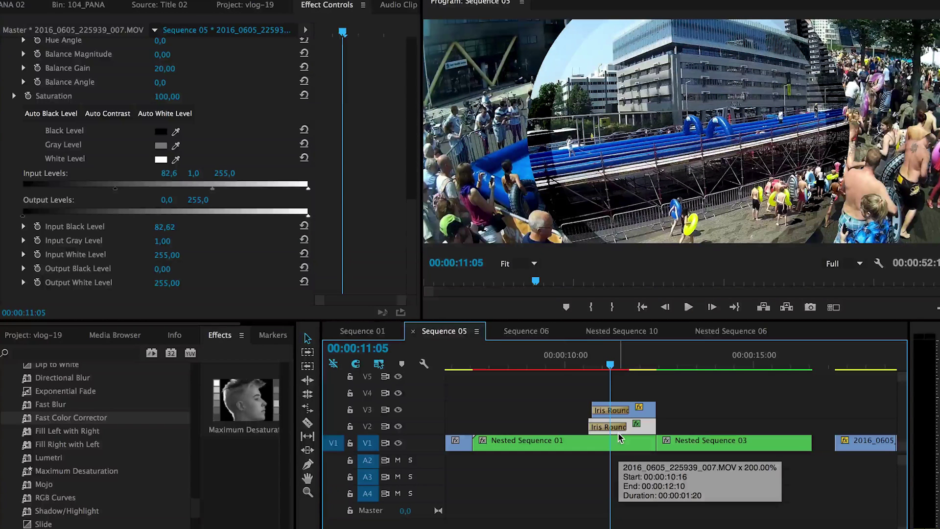
{"action": "scroll", "coordinate": [631, 421], "scroll_direction": "up", "scroll_amount": 1}
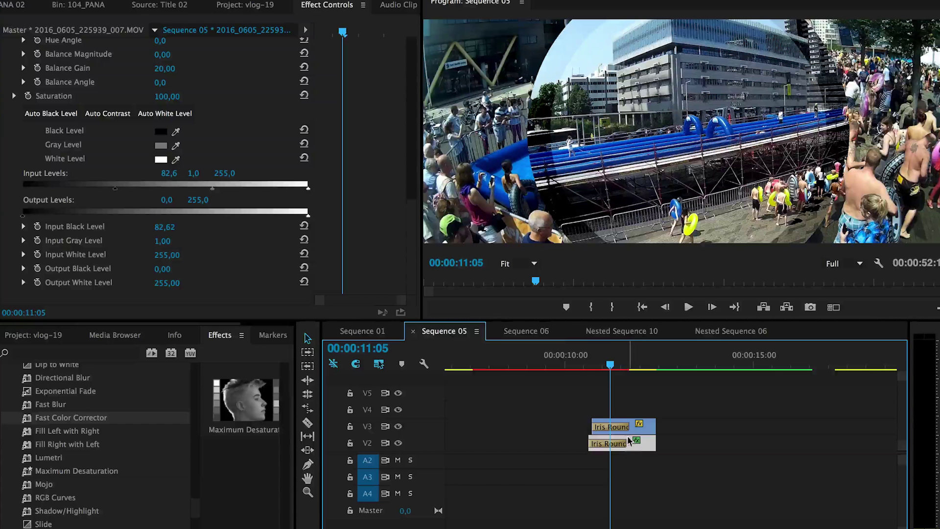
{"action": "scroll", "coordinate": [556, 431], "scroll_direction": "down", "scroll_amount": 1}
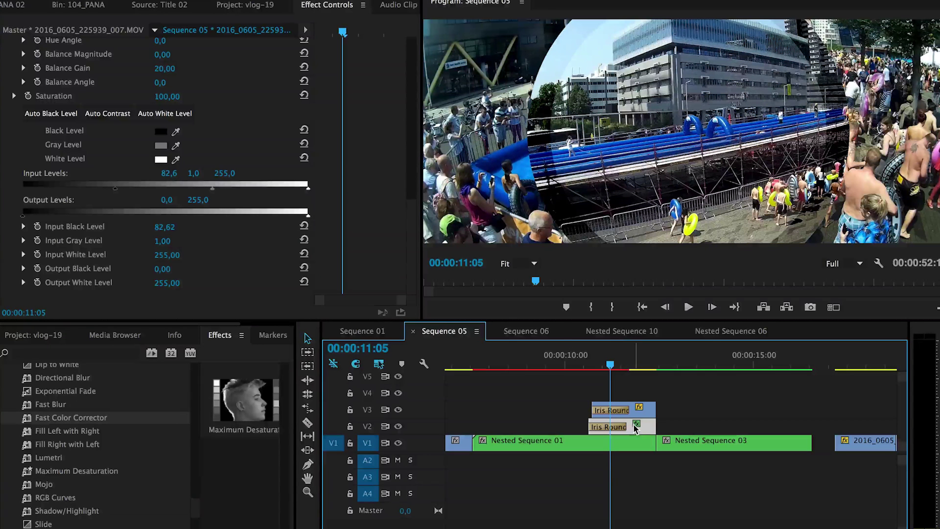
{"action": "key", "text": "Delete"}
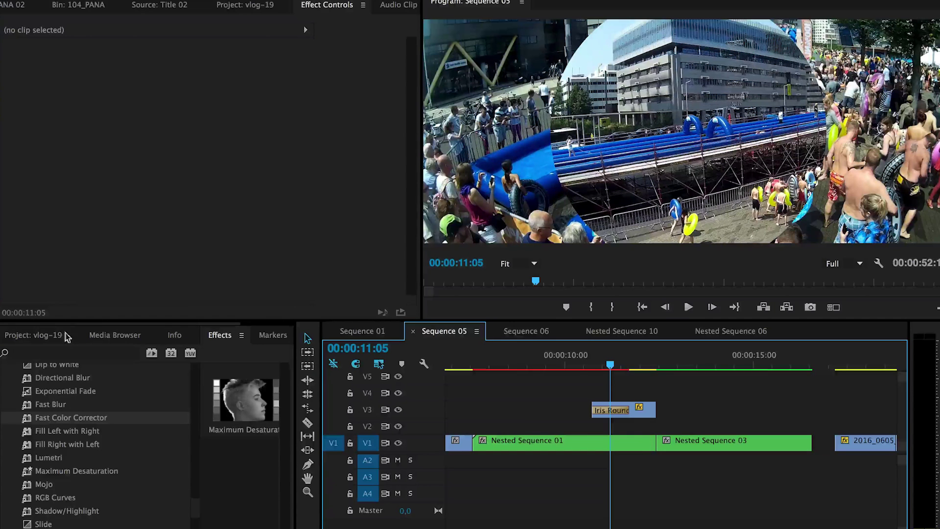
{"action": "left_click", "coordinate": [37, 335]}
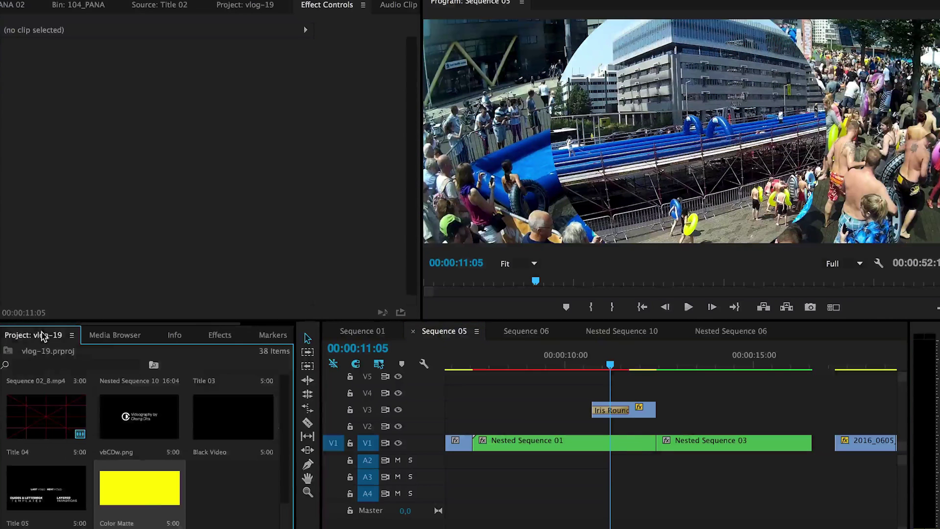
Place the yellow Color Matte on V2 and trim its start to 10:18, under the V3 Iris Round clip.
{"action": "right_click", "coordinate": [235, 488]}
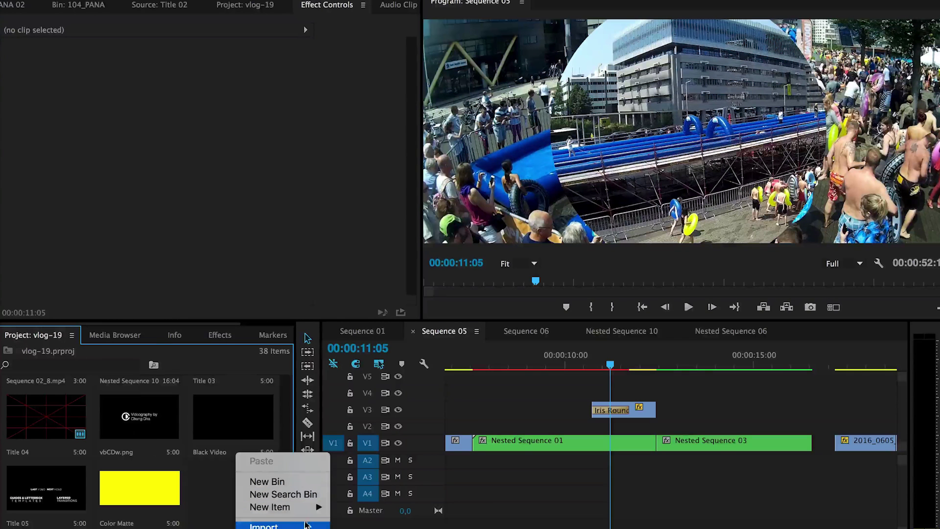
{"action": "mouse_move", "coordinate": [315, 509]}
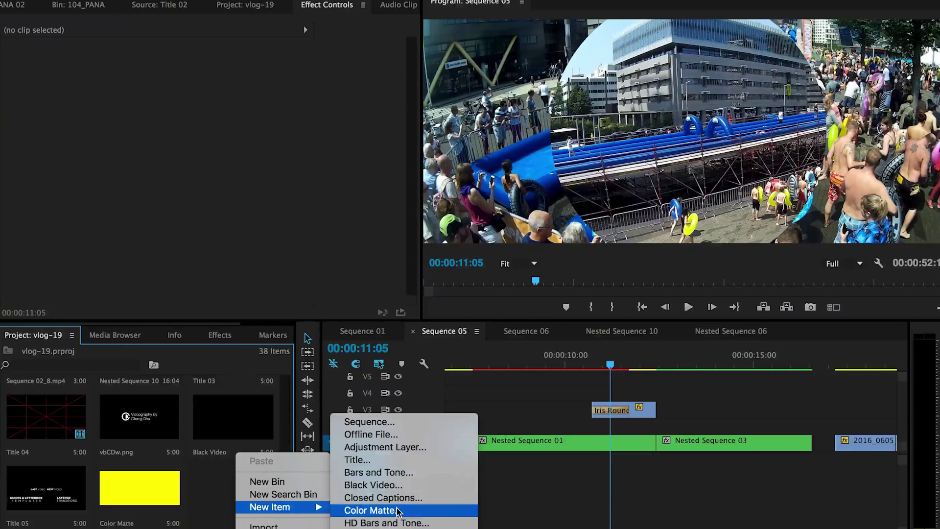
{"action": "left_click", "coordinate": [191, 502]}
{"action": "left_click_drag", "start_coordinate": [145, 490], "coordinate": [470, 424]}
{"action": "left_click", "coordinate": [587, 367]}
{"action": "left_click_drag", "start_coordinate": [588, 368], "coordinate": [589, 369]}
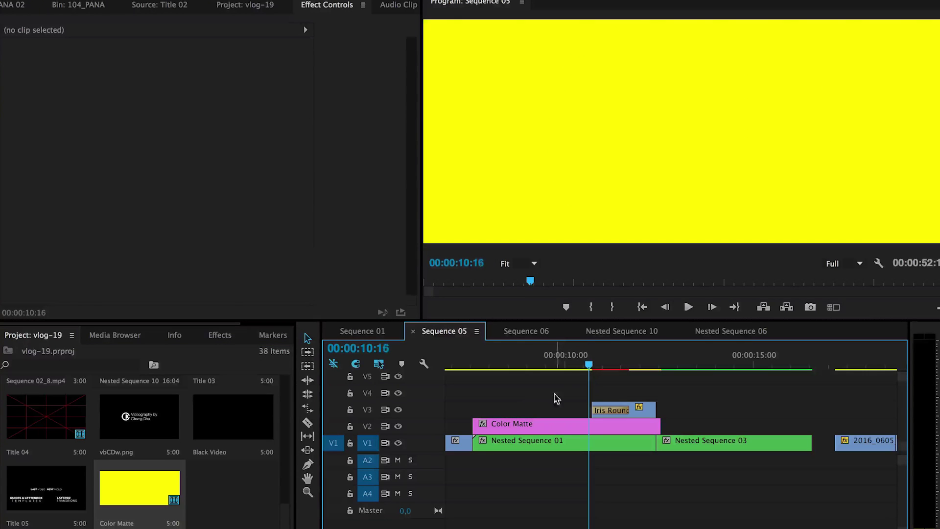
{"action": "left_click_drag", "start_coordinate": [475, 422], "coordinate": [589, 424]}
{"action": "left_click_drag", "start_coordinate": [587, 365], "coordinate": [584, 364]}
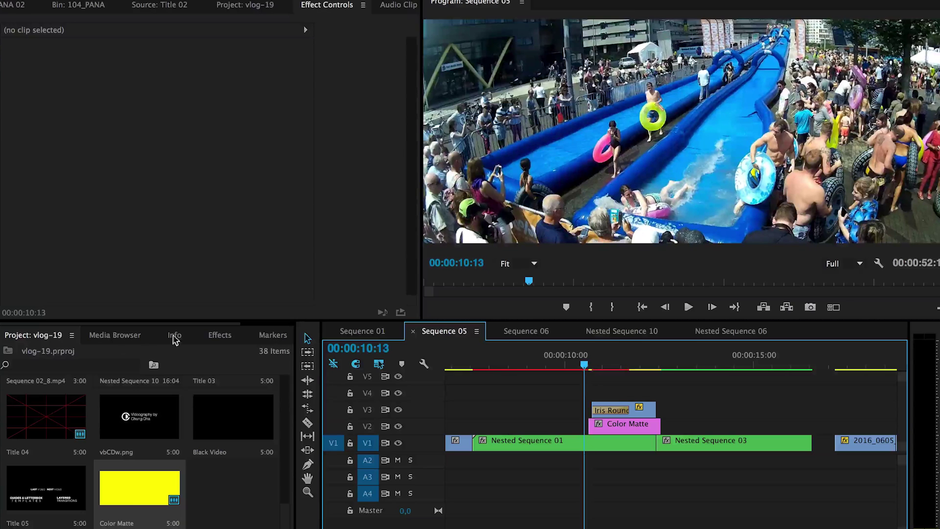
Try an Iris Diamond transition on the Color Matte's start, preview it, then delete it.
{"action": "left_click", "coordinate": [216, 336]}
{"action": "scroll", "coordinate": [177, 455], "scroll_direction": "down", "scroll_amount": 5}
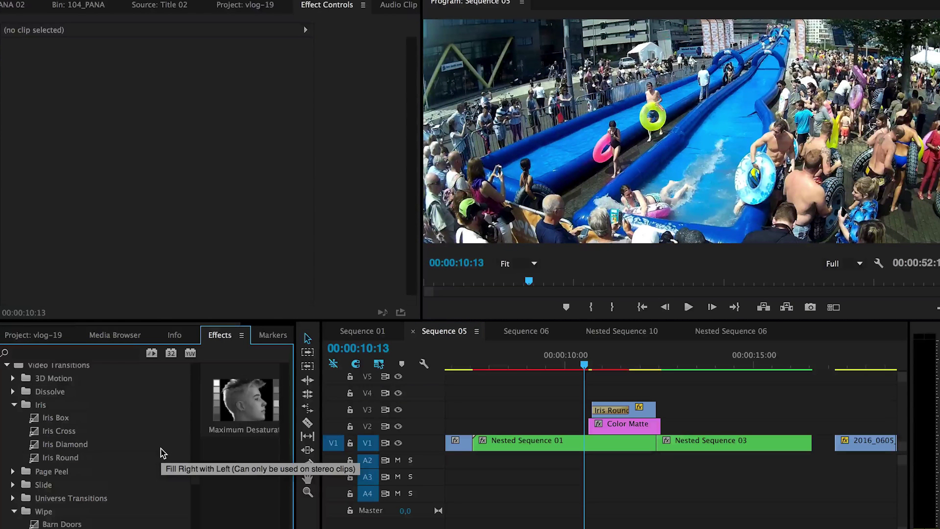
{"action": "scroll", "coordinate": [163, 453], "scroll_direction": "up", "scroll_amount": 5}
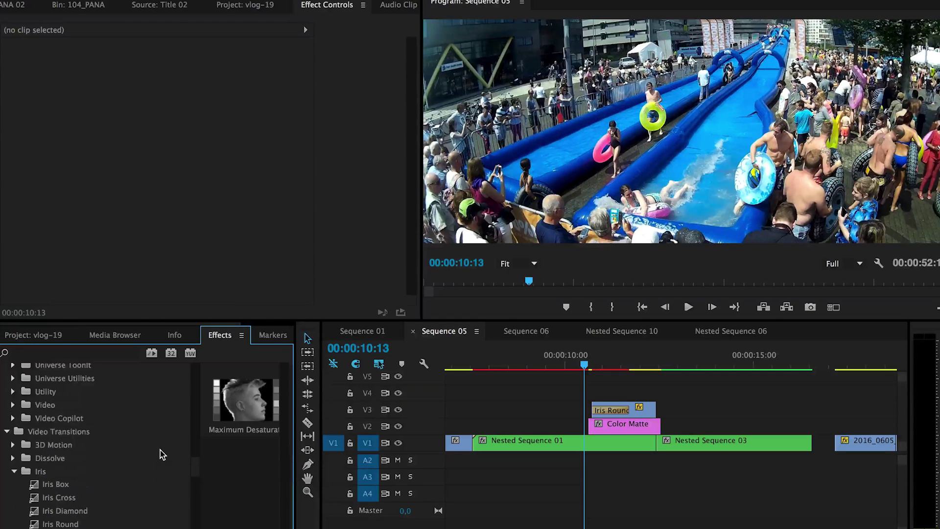
{"action": "scroll", "coordinate": [163, 454], "scroll_direction": "down", "scroll_amount": 1}
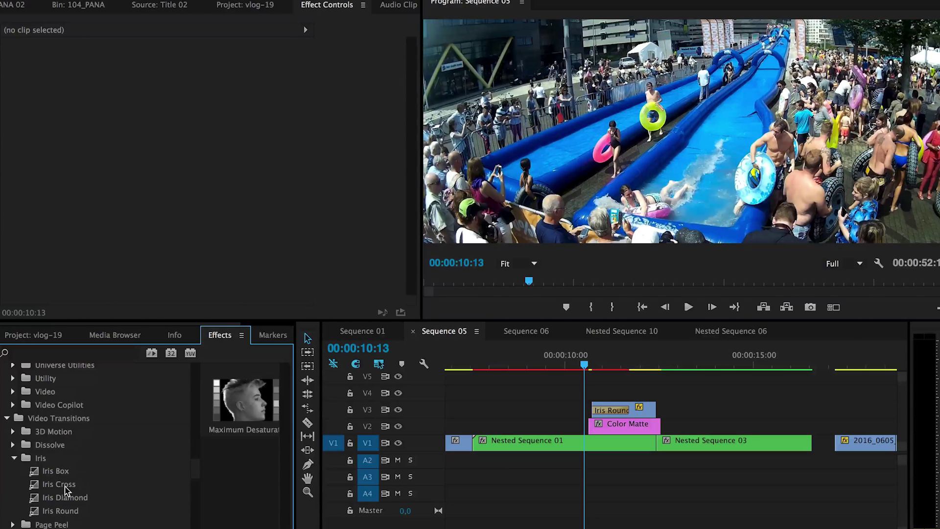
{"action": "left_click_drag", "start_coordinate": [49, 500], "coordinate": [603, 427]}
{"action": "mouse_move", "coordinate": [582, 369]}
{"action": "left_mouse_down"}
{"action": "mouse_move", "coordinate": [616, 373]}
{"action": "mouse_move", "coordinate": [597, 372]}
{"action": "left_mouse_up"}
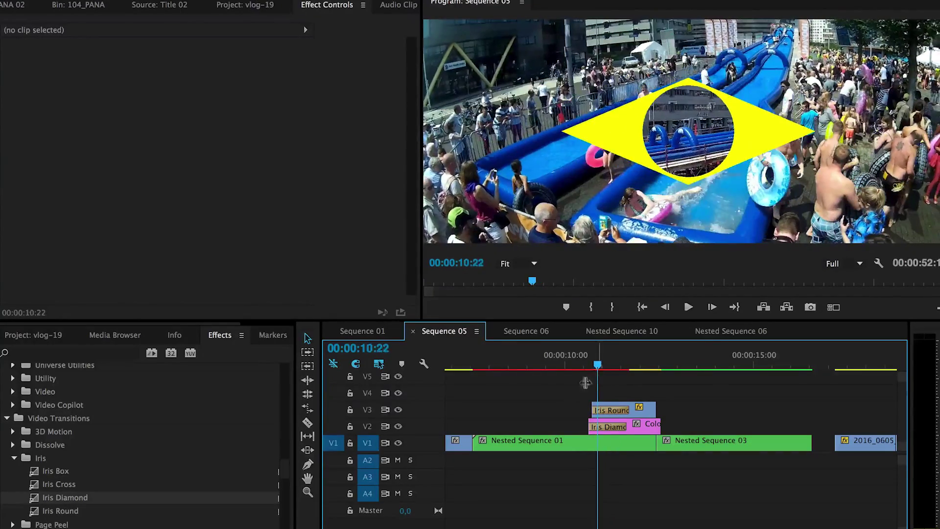
{"action": "left_click", "coordinate": [608, 426]}
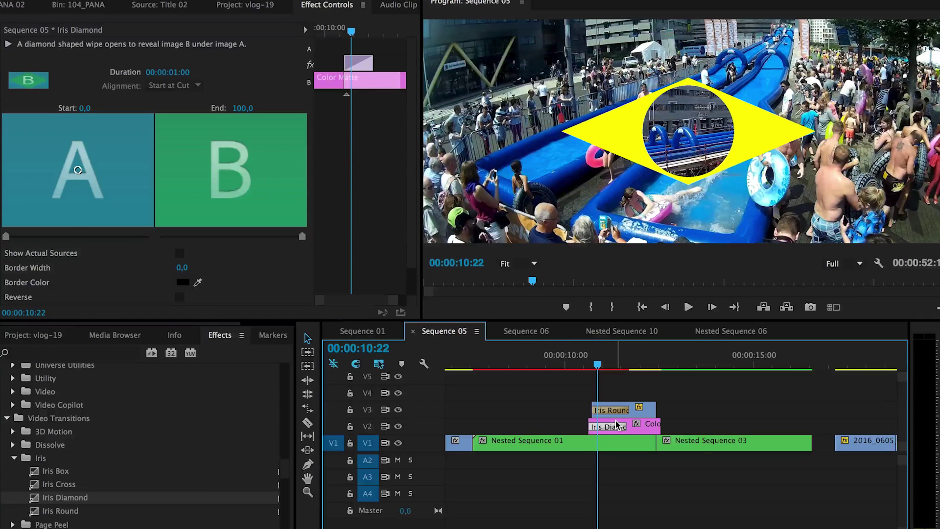
{"action": "key", "text": "Delete"}
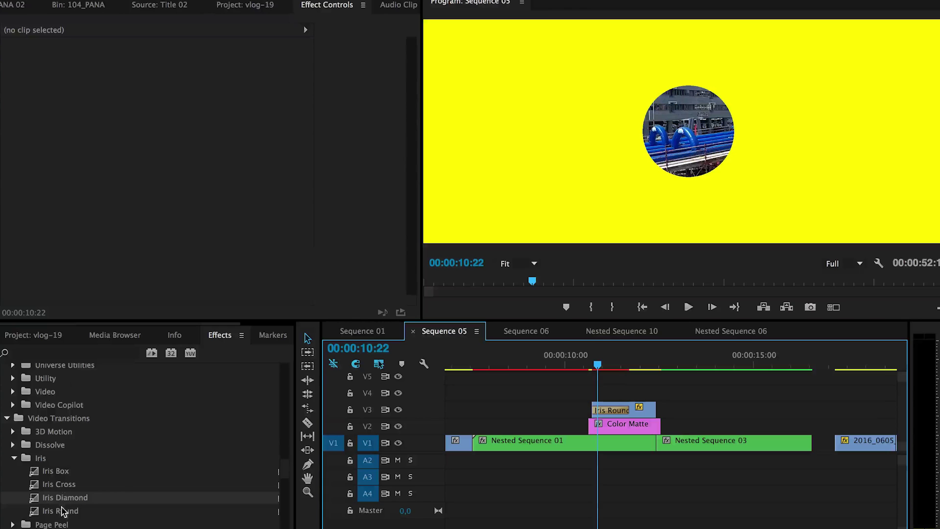
Apply Iris Round to the Color Matte's start and play back the yellow ring.
{"action": "left_click_drag", "start_coordinate": [63, 511], "coordinate": [600, 427]}
{"action": "left_click", "coordinate": [587, 364]}
{"action": "key", "text": "space"}
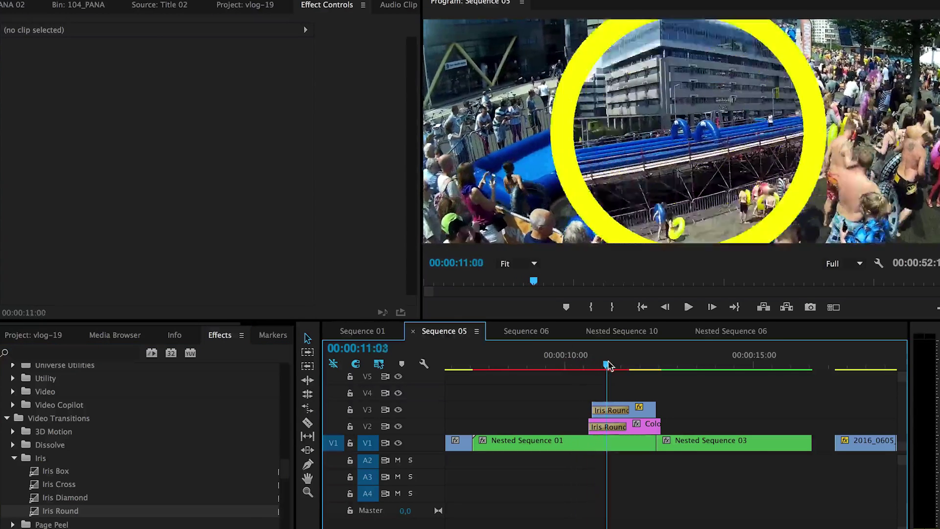
{"action": "key", "text": "space"}
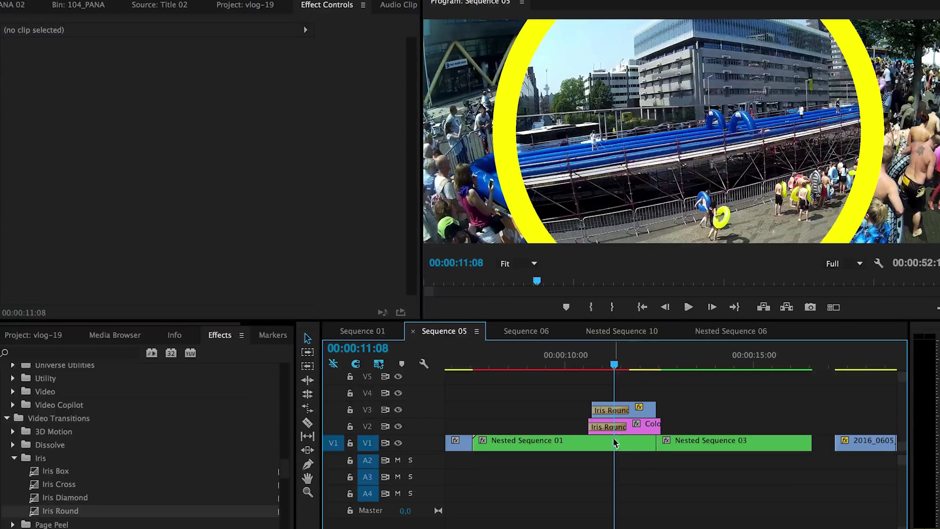
Change the V2 Color Matte to deep blue, trim its end, and check the ring at 10:21.
{"action": "double_click", "coordinate": [653, 429]}
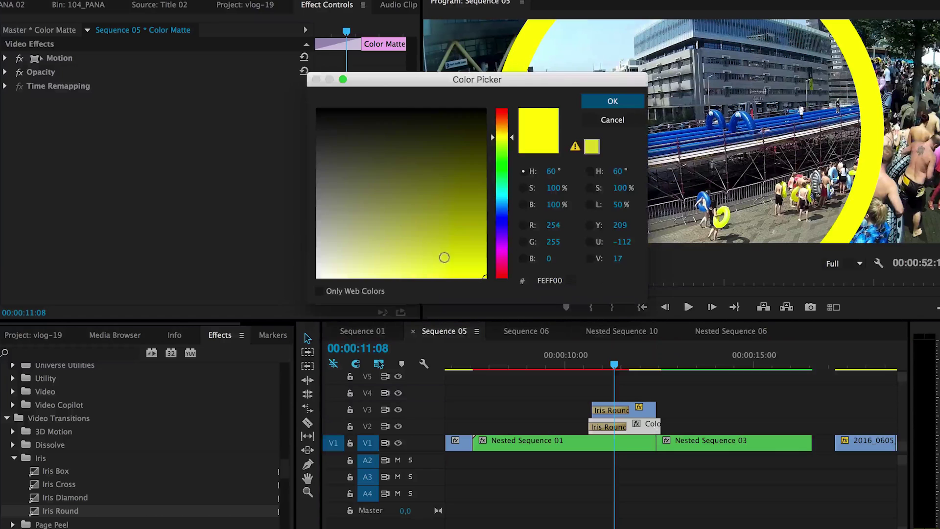
{"action": "mouse_move", "coordinate": [461, 256]}
{"action": "left_mouse_down"}
{"action": "mouse_move", "coordinate": [441, 256]}
{"action": "mouse_move", "coordinate": [449, 204]}
{"action": "mouse_move", "coordinate": [502, 223]}
{"action": "mouse_move", "coordinate": [471, 240]}
{"action": "left_mouse_up"}
{"action": "left_click", "coordinate": [611, 100]}
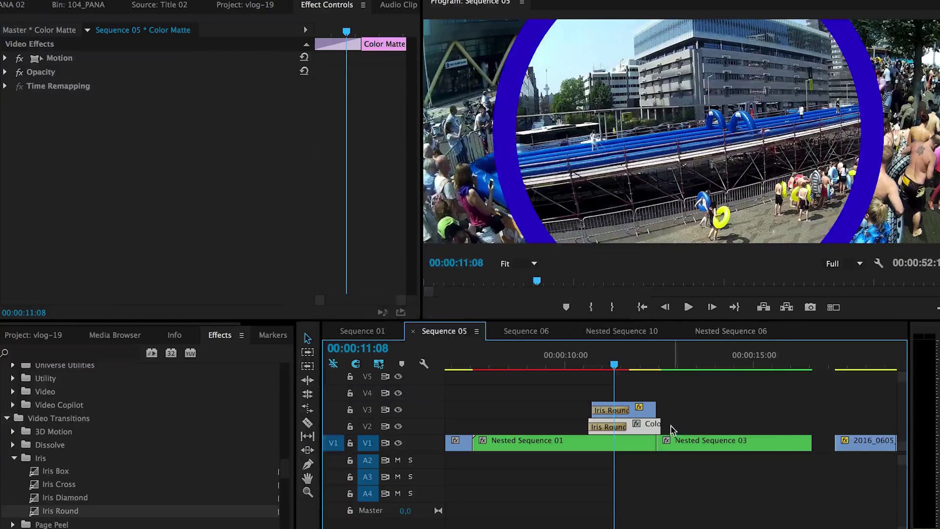
{"action": "left_click_drag", "start_coordinate": [667, 425], "coordinate": [656, 425]}
{"action": "left_click_drag", "start_coordinate": [568, 364], "coordinate": [617, 369]}
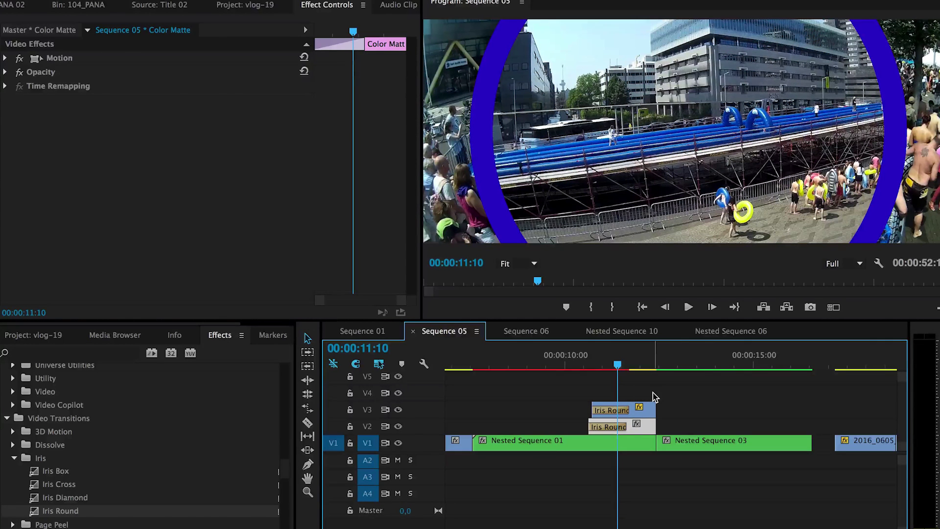
Undo the last matte change and place a yellow Color Matte on V3.
{"action": "key", "text": "ctrl+z"}
{"action": "left_click", "coordinate": [32, 337]}
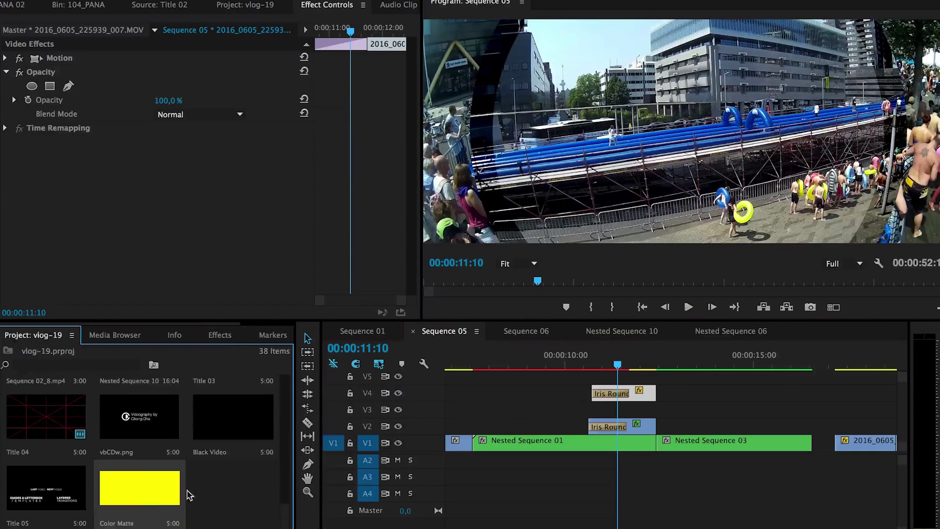
{"action": "left_click_drag", "start_coordinate": [172, 495], "coordinate": [595, 407]}
{"action": "left_click", "coordinate": [589, 365]}
{"action": "left_click_drag", "start_coordinate": [592, 363], "coordinate": [598, 389]}
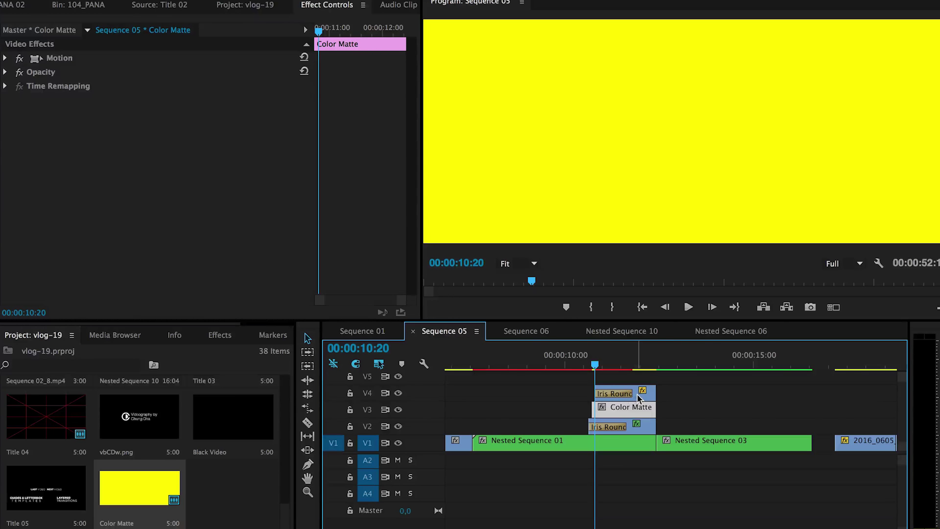
Alt-copy the Iris Round clip up to V5 and trim its start to begin at 10:20.
{"action": "left_click_drag", "start_coordinate": [639, 399], "coordinate": [638, 386]}
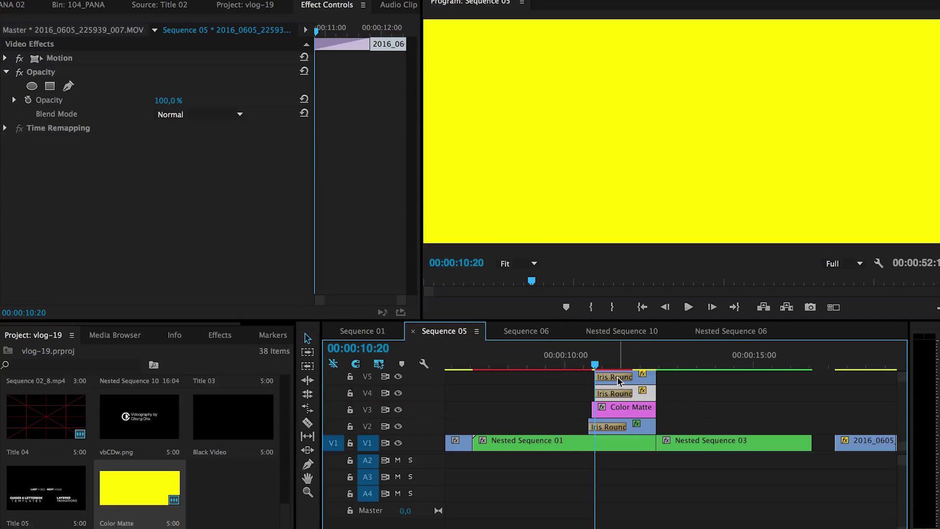
{"action": "key", "text": "Right"}
{"action": "key", "text": "Right"}
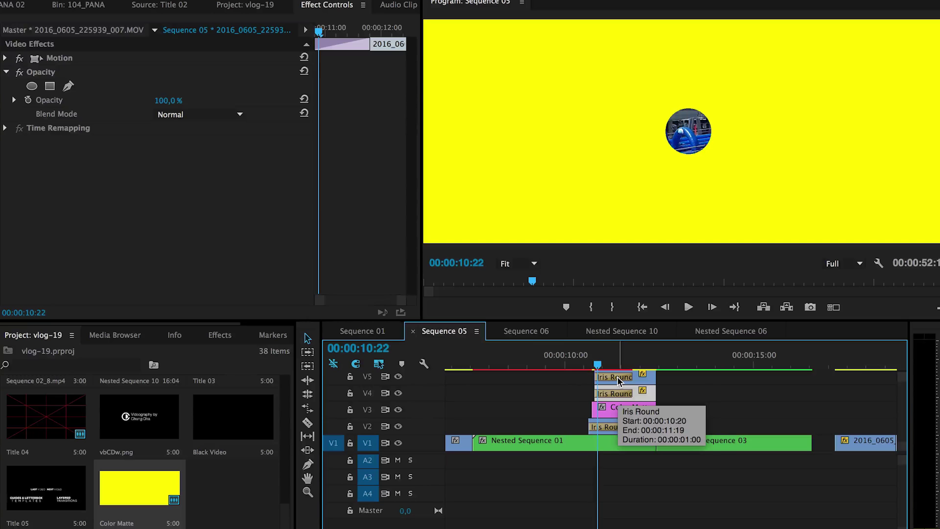
{"action": "left_click_drag", "start_coordinate": [598, 383], "coordinate": [601, 382]}
{"action": "left_click", "coordinate": [643, 382]}
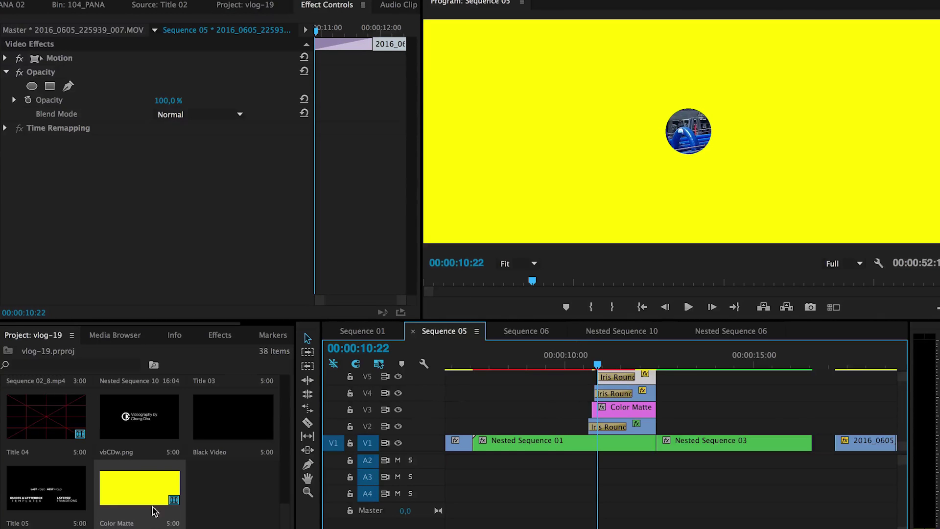
Apply Iris Round to the start of the V3 Color Matte.
{"action": "left_click", "coordinate": [220, 335]}
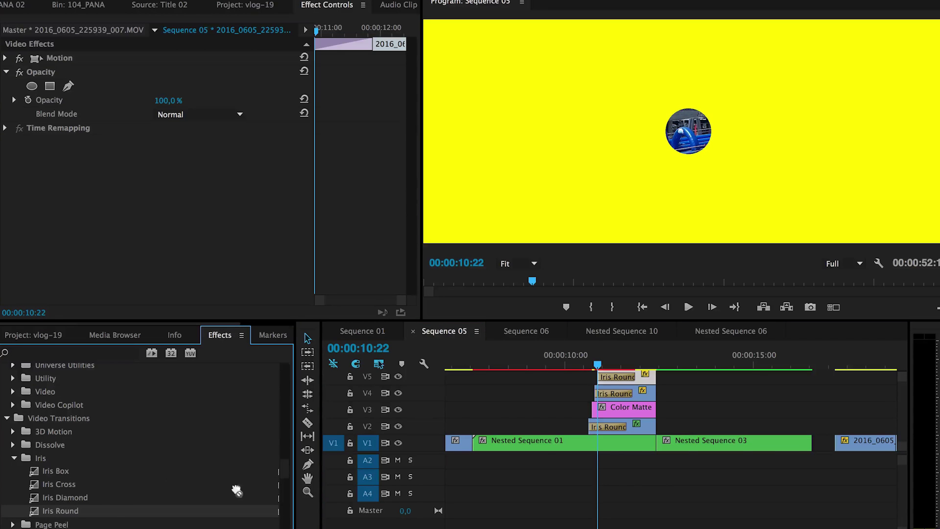
{"action": "left_click_drag", "start_coordinate": [386, 469], "coordinate": [599, 410]}
{"action": "mouse_move", "coordinate": [602, 366]}
{"action": "left_mouse_down"}
{"action": "mouse_move", "coordinate": [582, 367]}
{"action": "mouse_move", "coordinate": [606, 366]}
{"action": "left_mouse_up"}
Set the top clip's Opacity to 50 and preview the double yellow rings up to 11:08.
{"action": "left_click_drag", "start_coordinate": [169, 101], "coordinate": [157, 93]}
{"action": "left_click", "coordinate": [157, 93]}
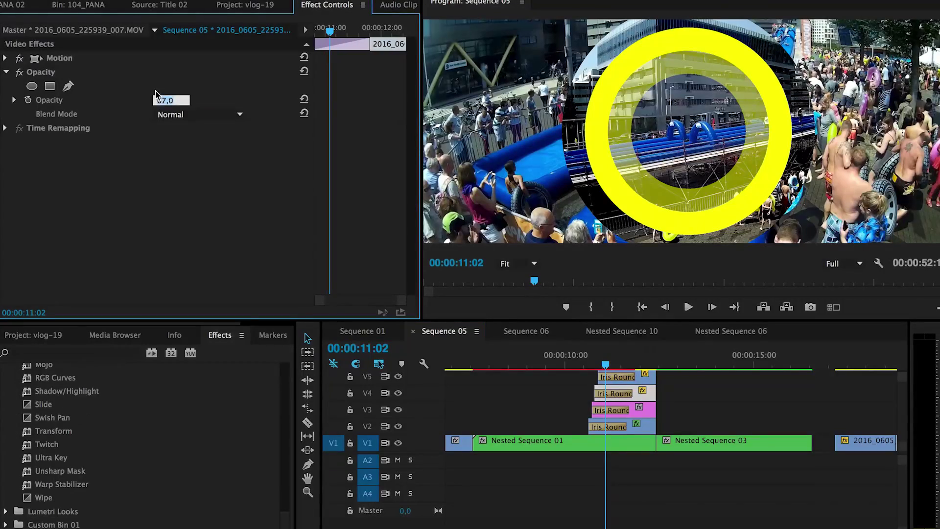
{"action": "type", "text": "50"}
{"action": "key", "text": "Return"}
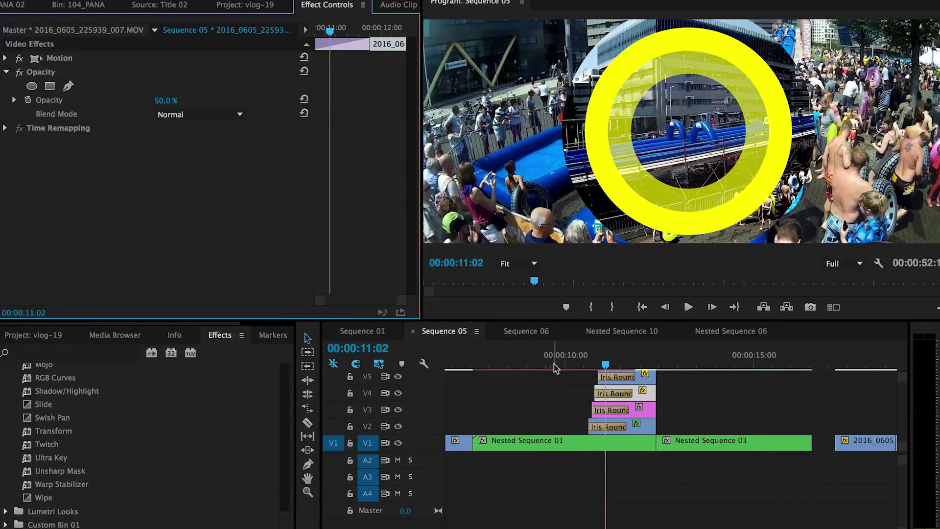
{"action": "left_click_drag", "start_coordinate": [561, 368], "coordinate": [622, 361]}
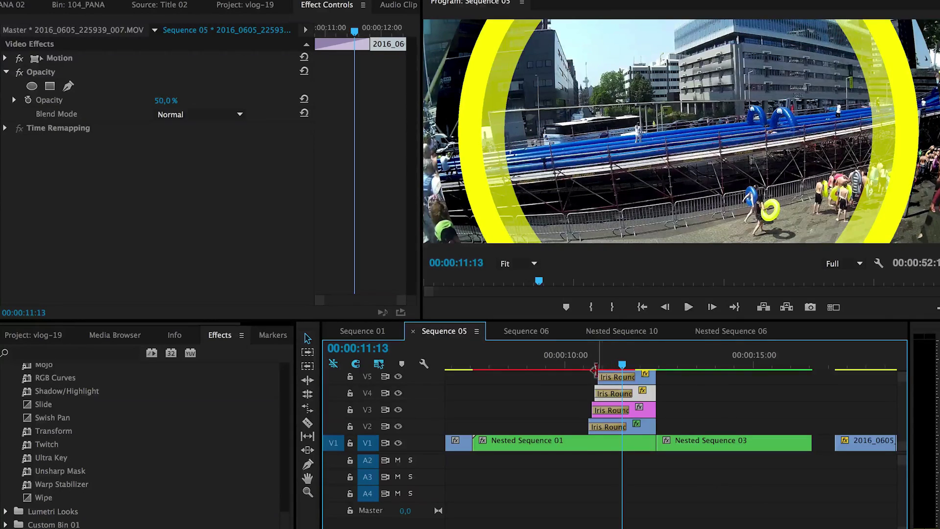
{"action": "left_click_drag", "start_coordinate": [592, 365], "coordinate": [617, 372]}
{"action": "left_click", "coordinate": [626, 393]}
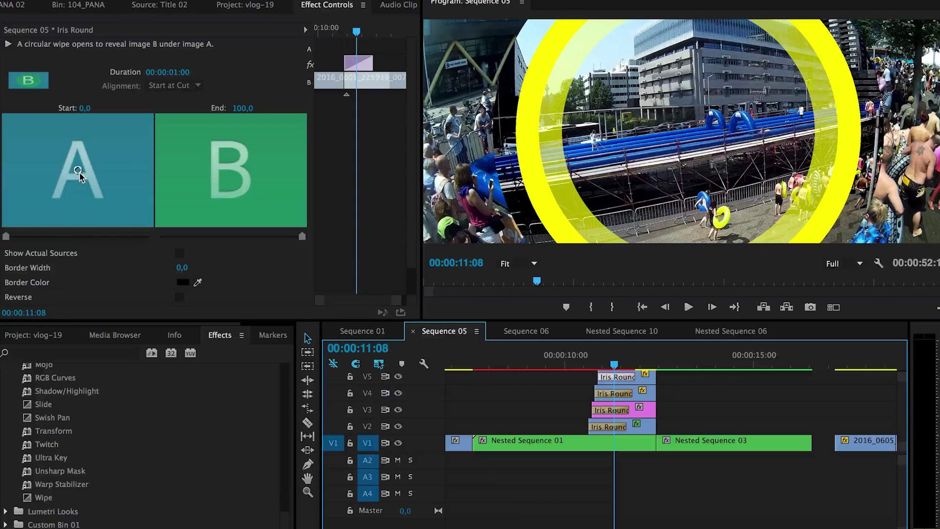
Move the V4 Iris Round transition's centre off-centre toward the top-right corner.
{"action": "left_click_drag", "start_coordinate": [79, 171], "coordinate": [51, 161]}
{"action": "left_click_drag", "start_coordinate": [96, 203], "coordinate": [129, 154]}
{"action": "left_click", "coordinate": [616, 396]}
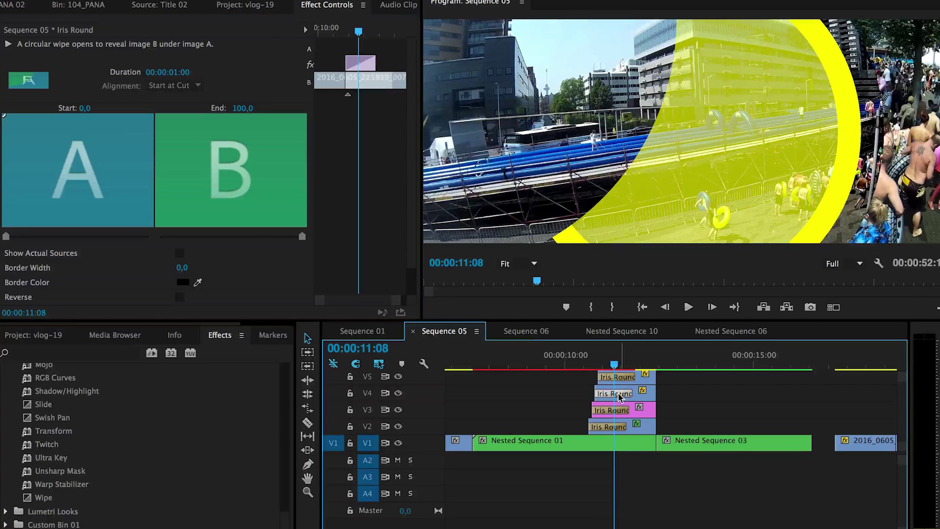
{"action": "left_click_drag", "start_coordinate": [78, 170], "coordinate": [209, 98]}
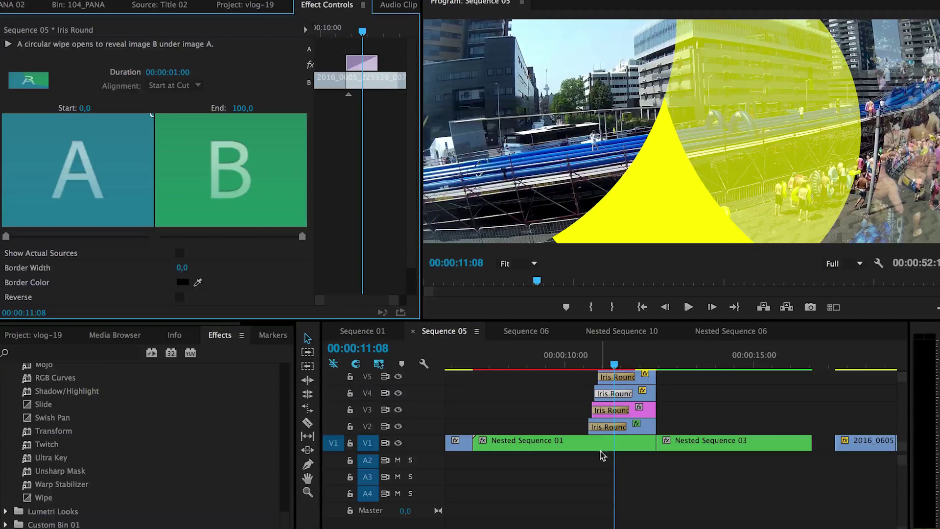
Adjust the V3 and V2 Iris Round transitions and preview the off-centre rings from 10:13 to 11:08.
{"action": "left_click", "coordinate": [602, 410]}
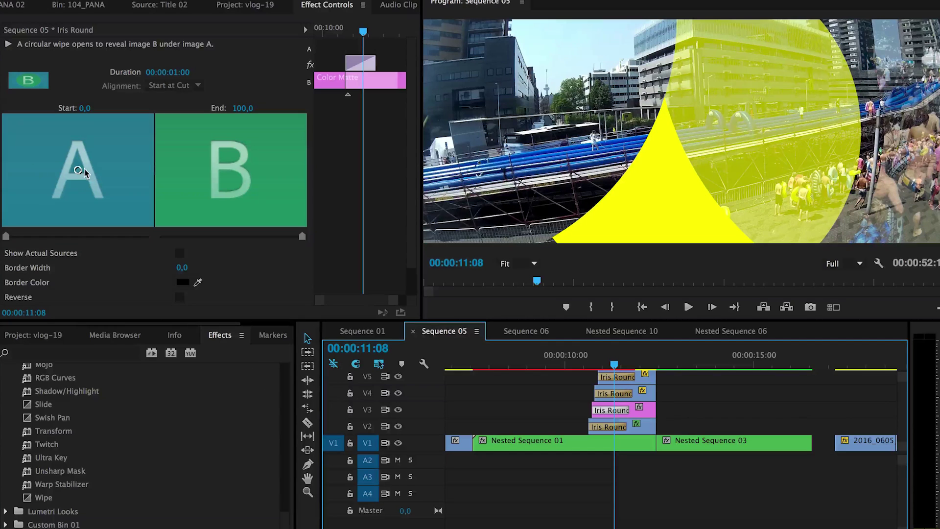
{"action": "left_click", "coordinate": [594, 427]}
{"action": "left_click", "coordinate": [77, 170]}
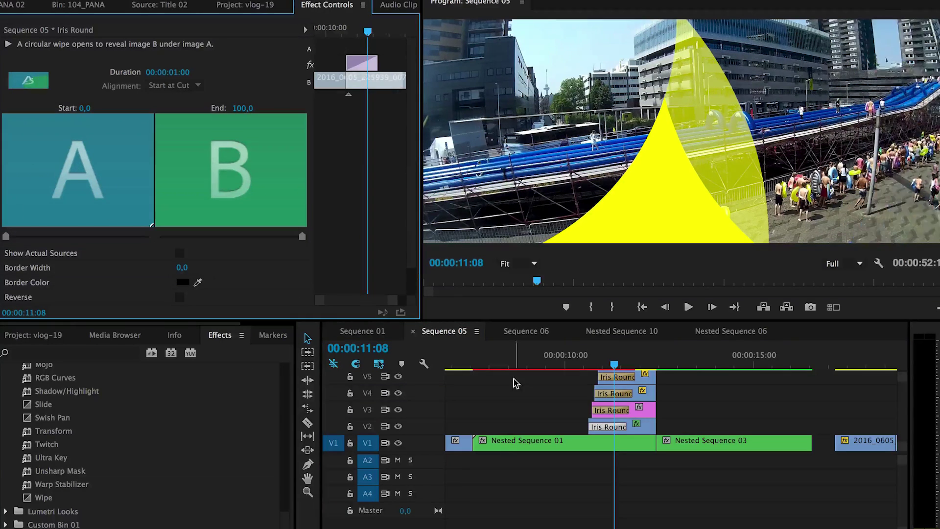
{"action": "mouse_move", "coordinate": [625, 369]}
{"action": "left_mouse_down"}
{"action": "mouse_move", "coordinate": [581, 360]}
{"action": "mouse_move", "coordinate": [608, 361]}
{"action": "left_mouse_up"}
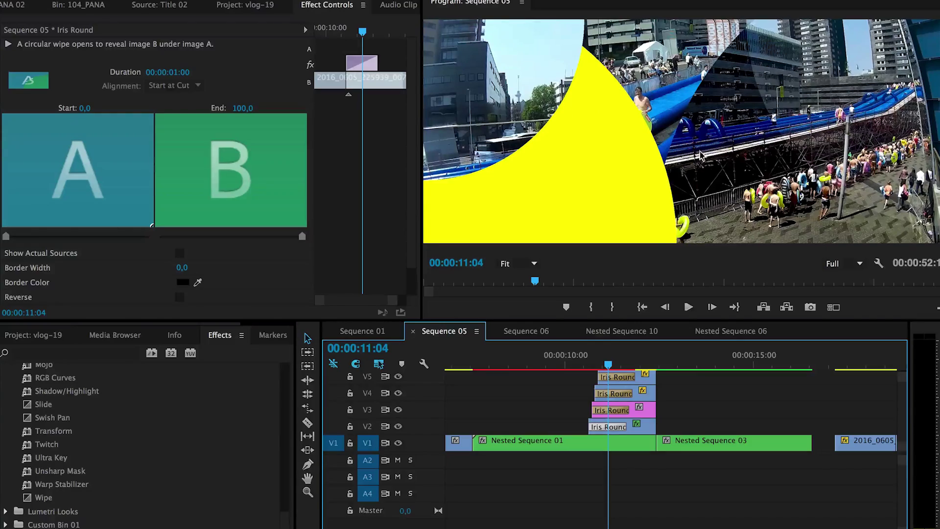
{"action": "left_click_drag", "start_coordinate": [610, 361], "coordinate": [656, 374]}
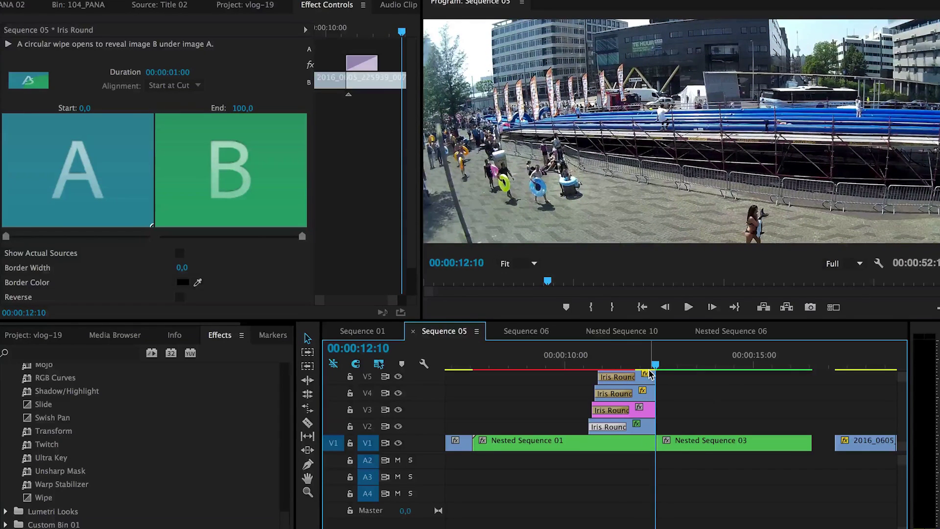
Delete the Iris Round transitions from the clips on V5, V4, V3 and V2.
{"action": "left_click", "coordinate": [620, 377]}
{"action": "key", "text": "Delete"}
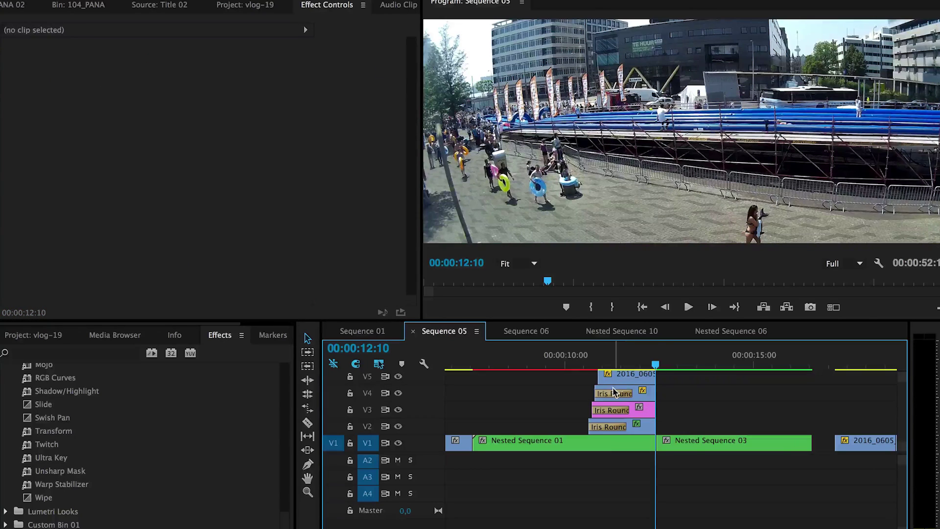
{"action": "left_click", "coordinate": [621, 390]}
{"action": "key", "text": "Delete"}
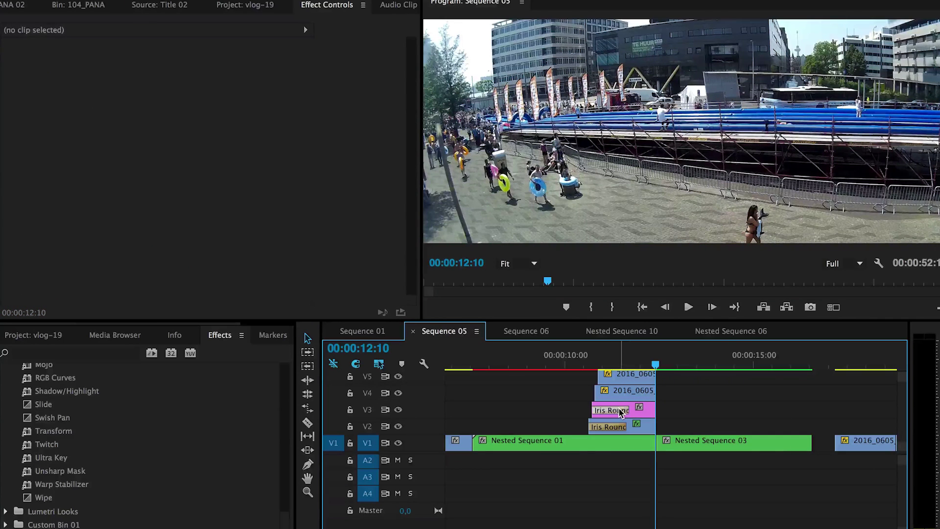
{"action": "left_click", "coordinate": [621, 410]}
{"action": "key", "text": "Delete"}
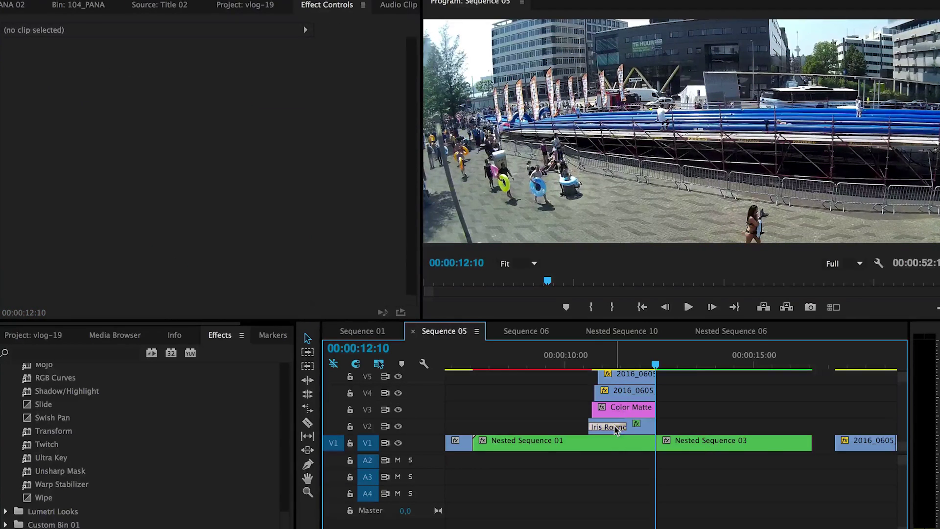
{"action": "left_click", "coordinate": [616, 428]}
{"action": "key", "text": "Delete"}
Apply a Wipe transition to the start of the V2, V3, V4 and V5 clips.
{"action": "left_click_drag", "start_coordinate": [29, 498], "coordinate": [580, 429]}
{"action": "left_click_drag", "start_coordinate": [589, 342], "coordinate": [593, 349]}
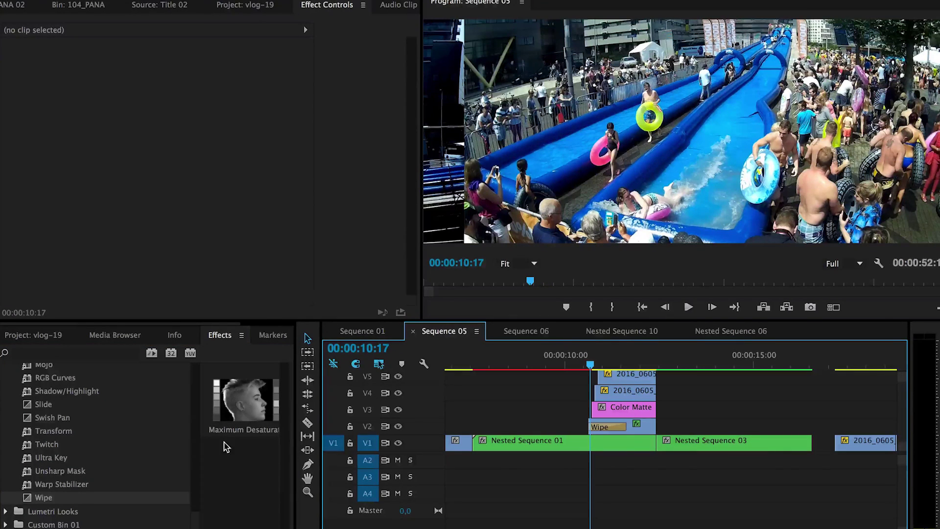
{"action": "left_click_drag", "start_coordinate": [39, 493], "coordinate": [595, 411]}
{"action": "left_click_drag", "start_coordinate": [495, 407], "coordinate": [595, 394]}
{"action": "left_click_drag", "start_coordinate": [33, 496], "coordinate": [616, 367]}
{"action": "left_click", "coordinate": [618, 380]}
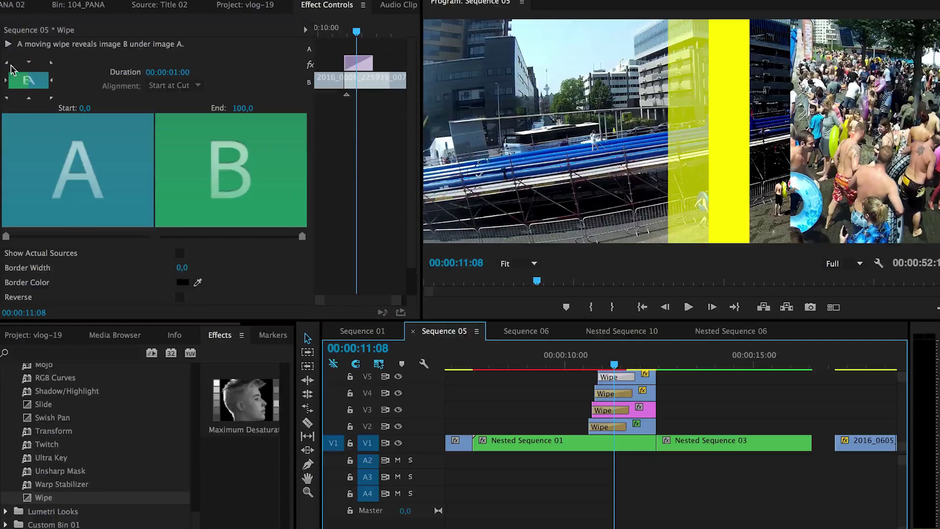
Set the V5, V2, V3 and V4 Wipes to sweep diagonally from the top-left corner.
{"action": "left_click", "coordinate": [7, 64]}
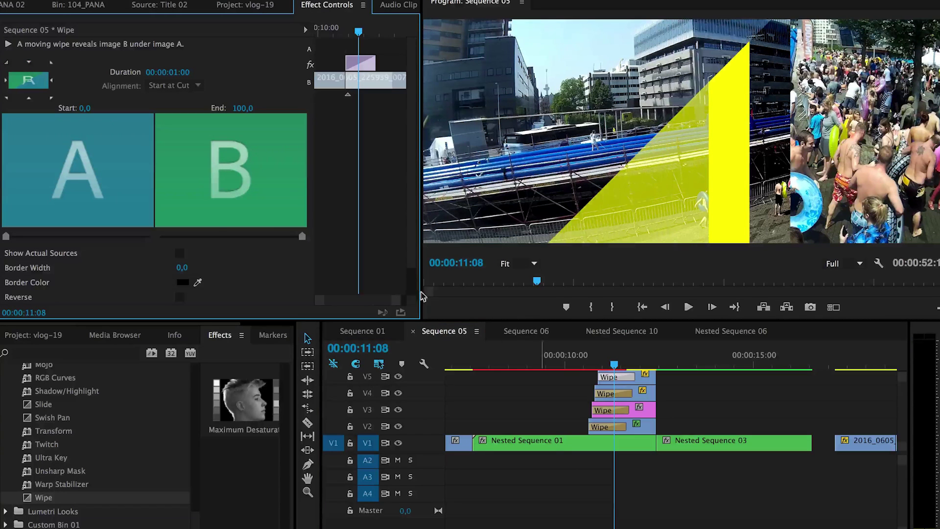
{"action": "left_click", "coordinate": [605, 428]}
{"action": "left_click", "coordinate": [11, 64]}
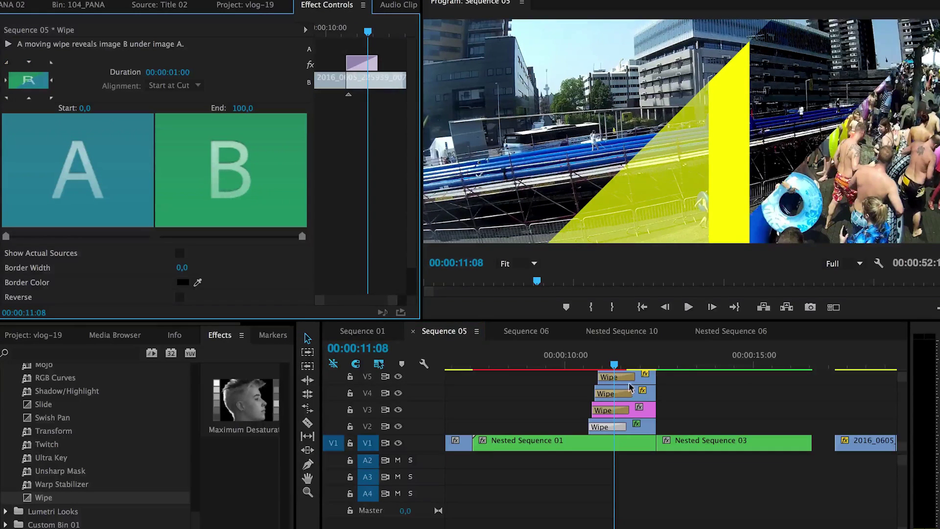
{"action": "left_click", "coordinate": [608, 411]}
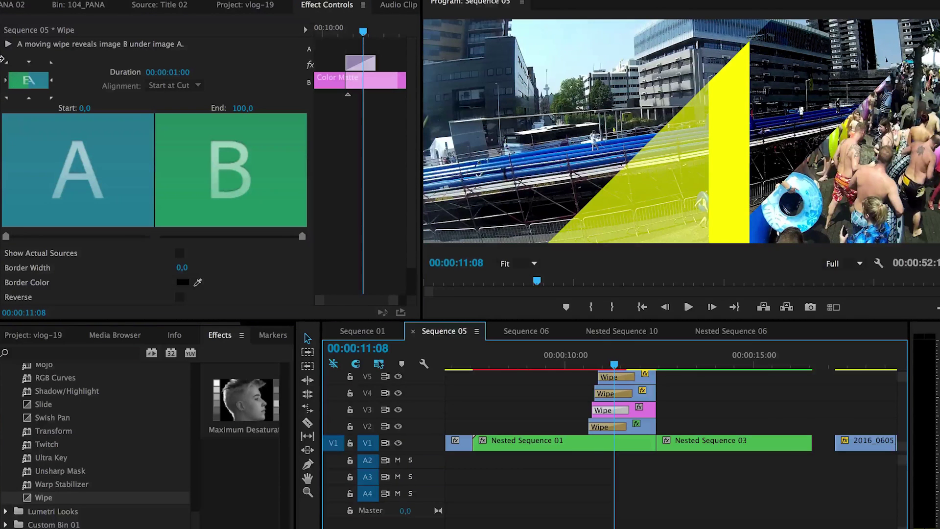
{"action": "left_click", "coordinate": [7, 63]}
{"action": "left_click", "coordinate": [609, 394]}
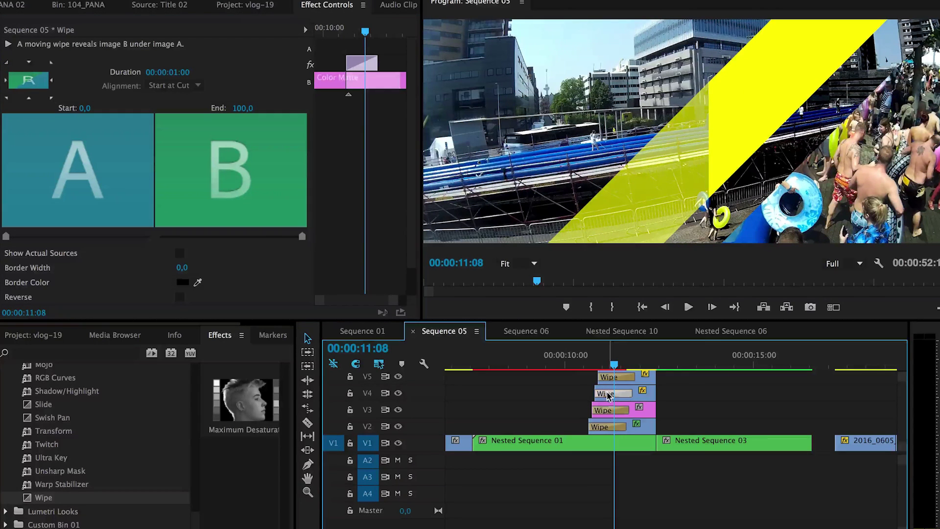
{"action": "left_click", "coordinate": [6, 63]}
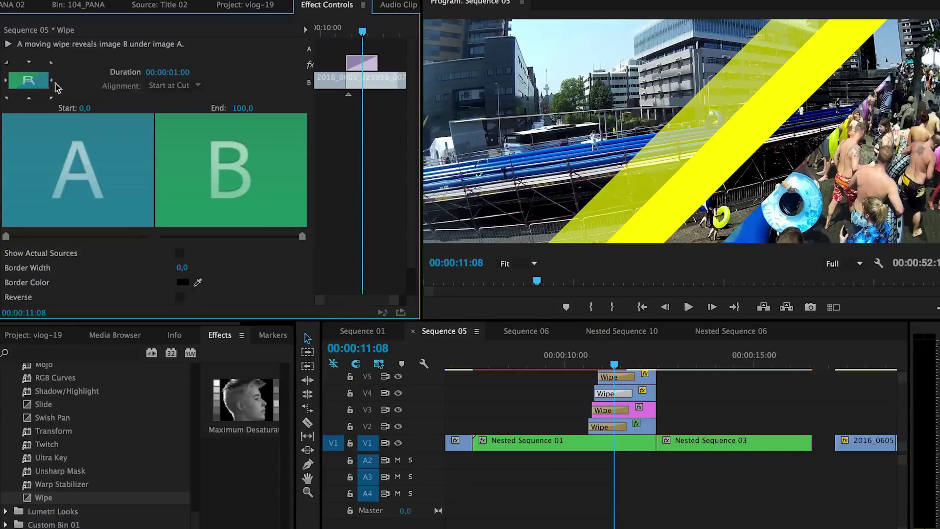
{"action": "mouse_move", "coordinate": [597, 360]}
{"action": "left_mouse_down"}
{"action": "mouse_move", "coordinate": [581, 362]}
{"action": "mouse_move", "coordinate": [653, 368]}
{"action": "mouse_move", "coordinate": [588, 368]}
{"action": "mouse_move", "coordinate": [628, 369]}
{"action": "mouse_move", "coordinate": [606, 368]}
{"action": "left_mouse_up"}
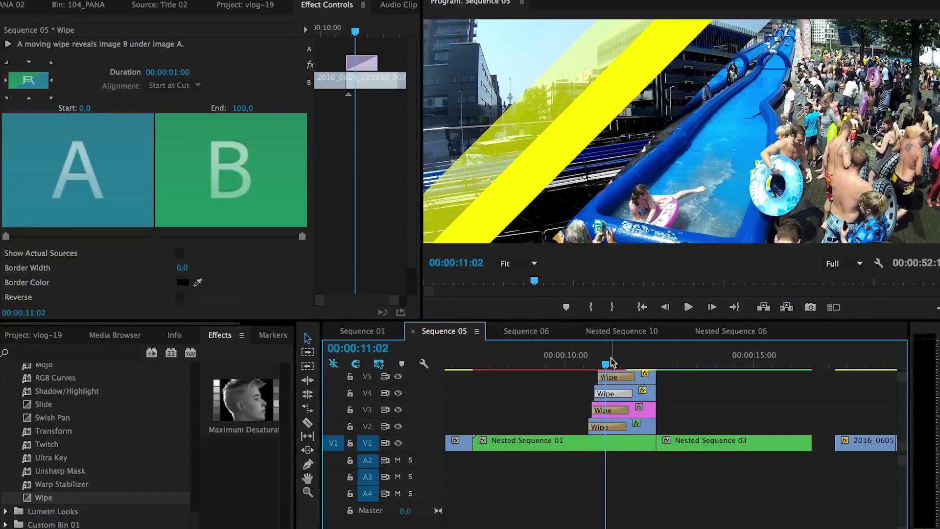
Make the V3 wipe run northeast to southwest and give V4 and V5 different diagonal corners.
{"action": "left_click", "coordinate": [618, 425]}
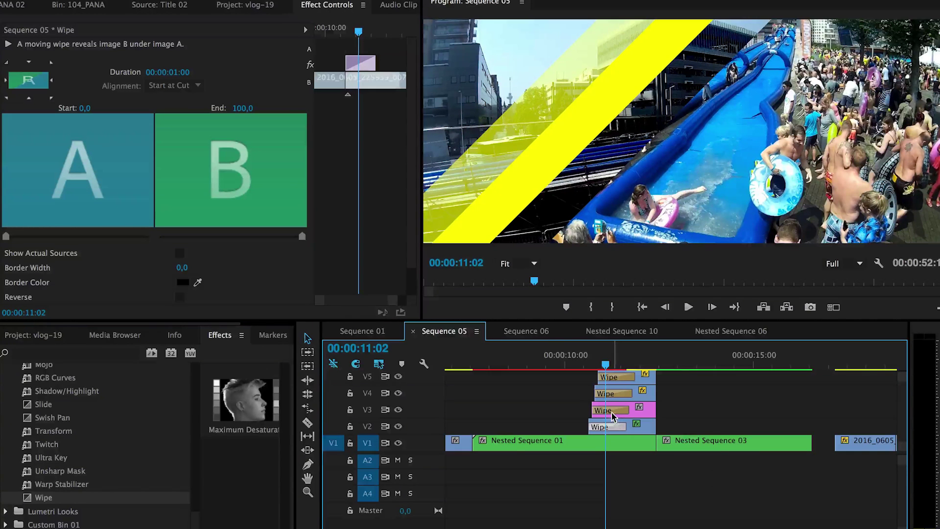
{"action": "left_click", "coordinate": [612, 414]}
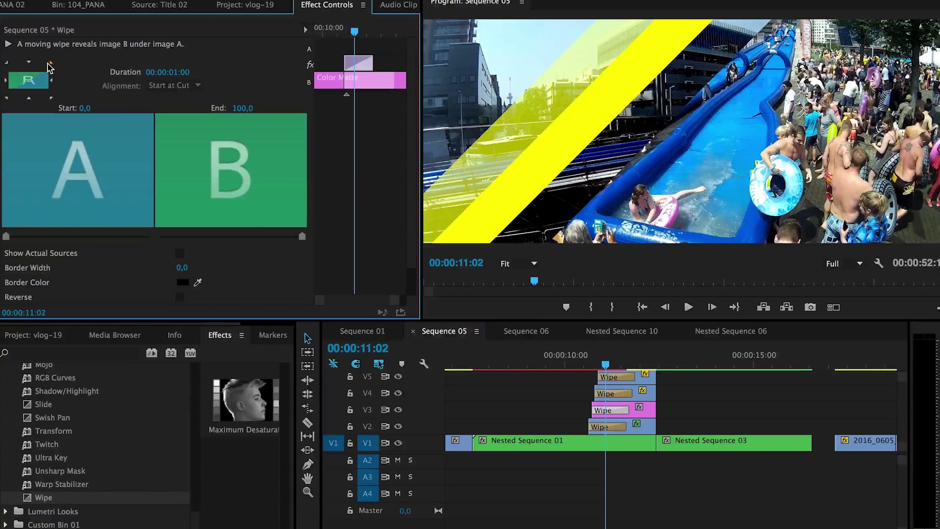
{"action": "left_click", "coordinate": [50, 62]}
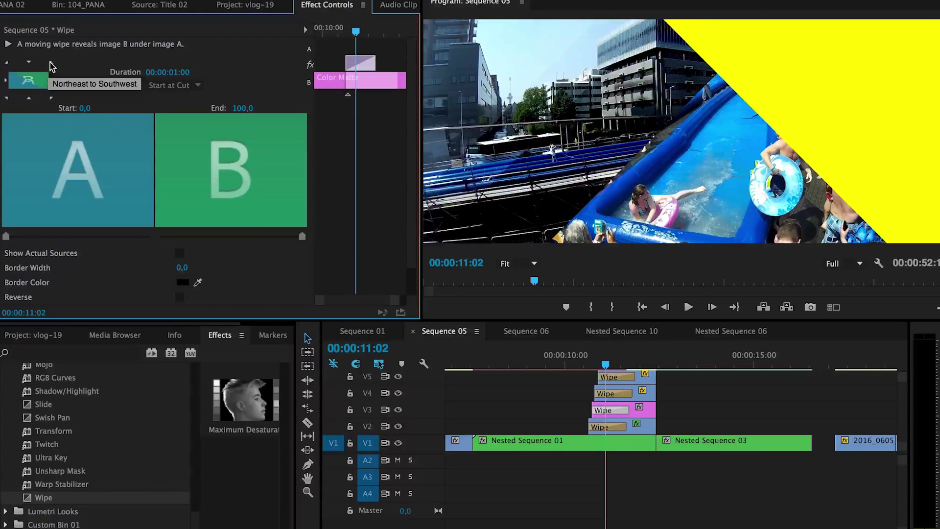
{"action": "left_click", "coordinate": [612, 394]}
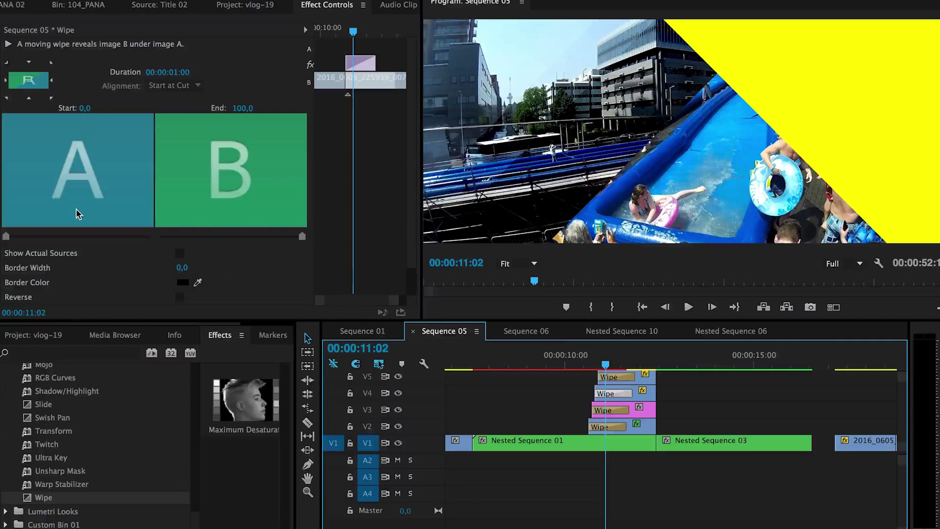
{"action": "left_click", "coordinate": [7, 98]}
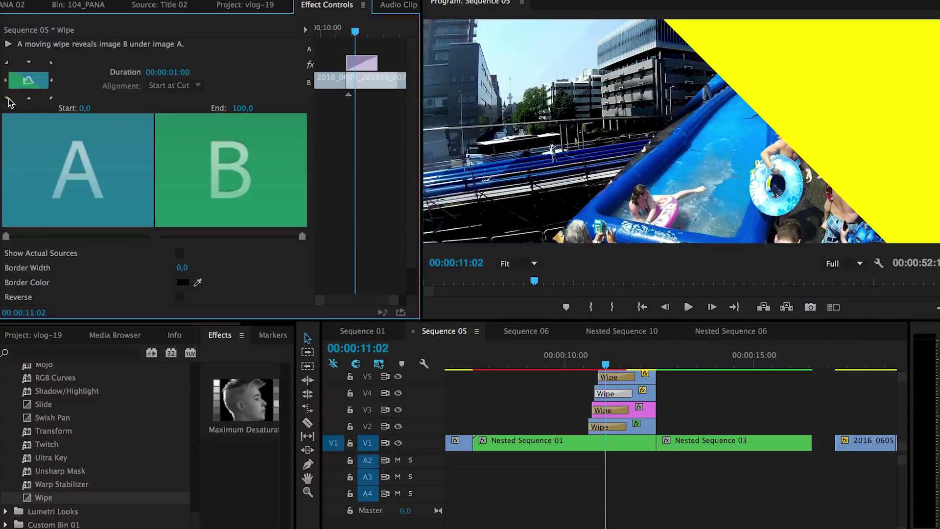
{"action": "left_click", "coordinate": [624, 376]}
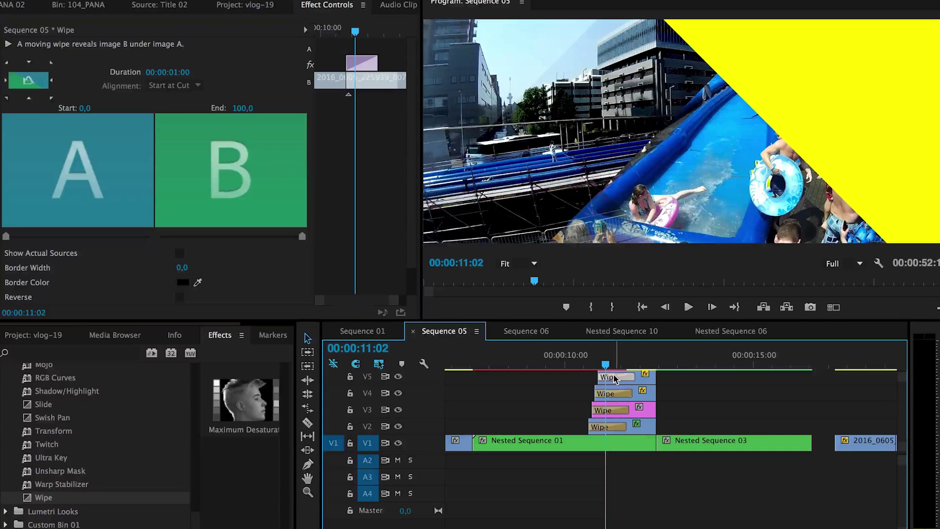
{"action": "left_click", "coordinate": [51, 98]}
{"action": "left_click_drag", "start_coordinate": [564, 354], "coordinate": [642, 381]}
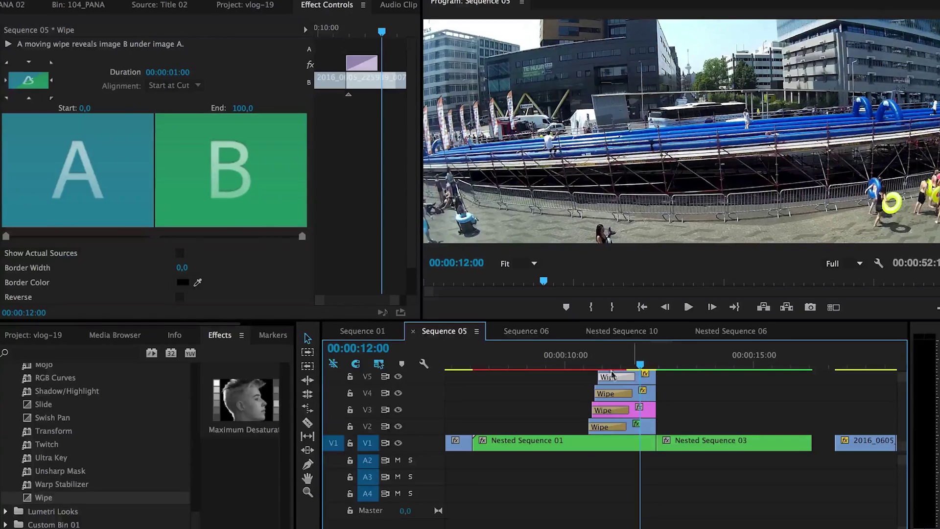
{"action": "left_click", "coordinate": [585, 363]}
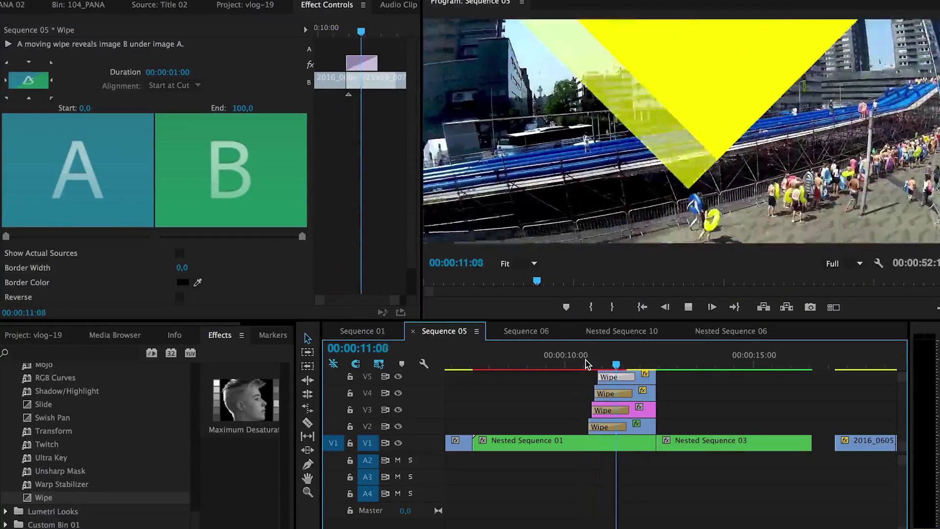
{"action": "key", "text": "space"}
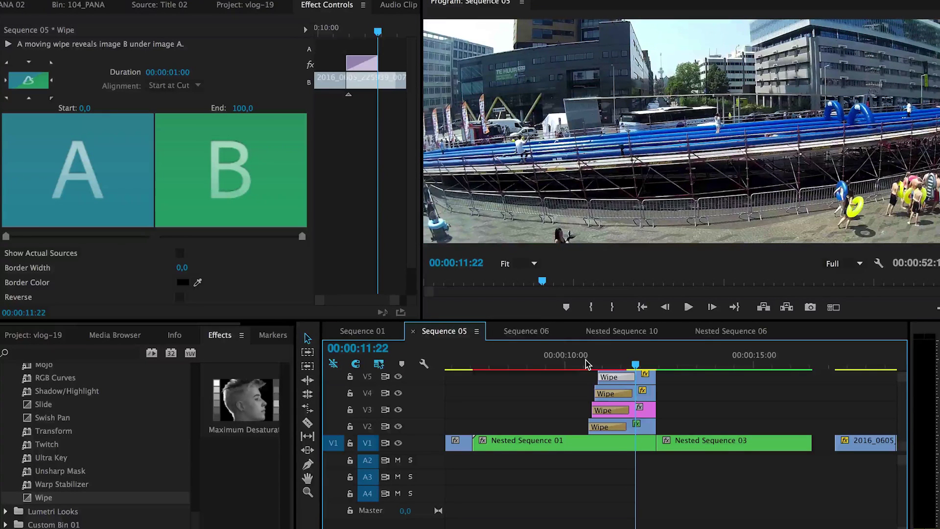
Review the V4, V3 and V2 Wipe settings and check the wipe from 10:18 to 11:04.
{"action": "left_click", "coordinate": [615, 395]}
{"action": "left_click", "coordinate": [141, 128]}
{"action": "left_click", "coordinate": [620, 417]}
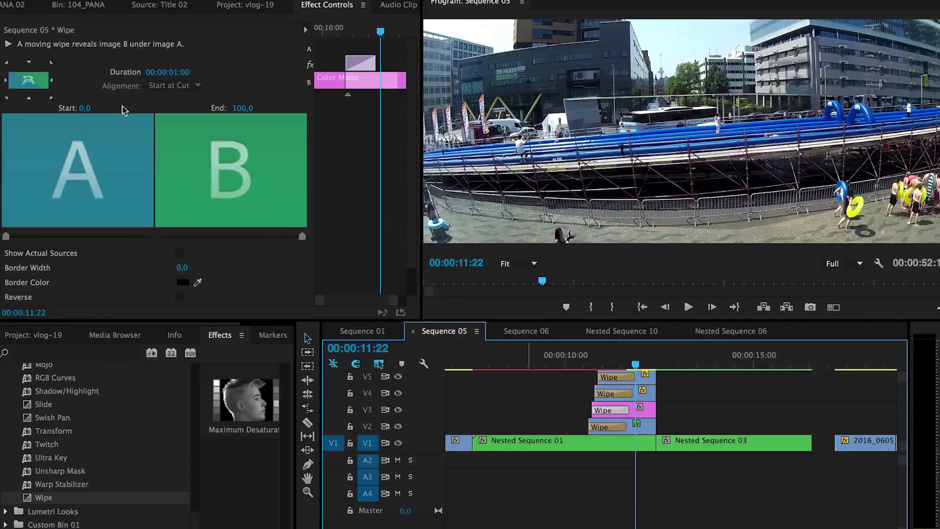
{"action": "left_click", "coordinate": [11, 62]}
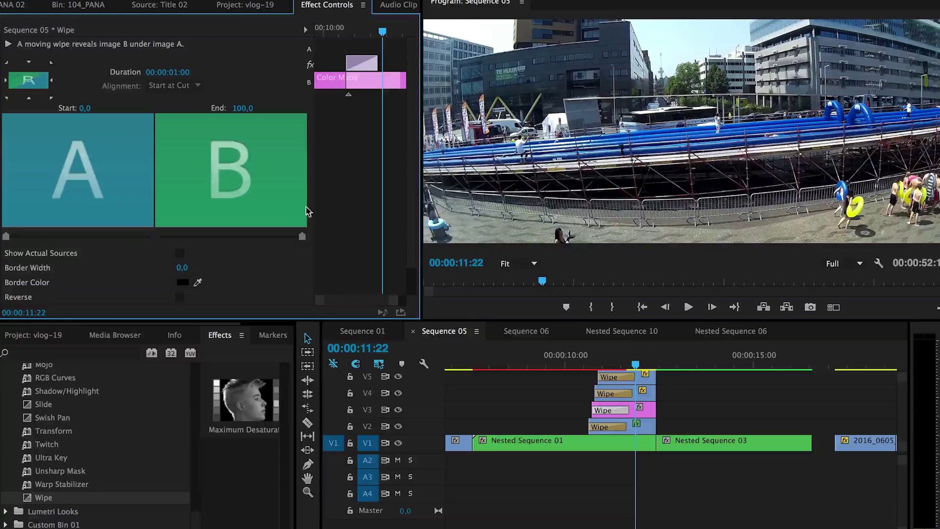
{"action": "left_click", "coordinate": [619, 426]}
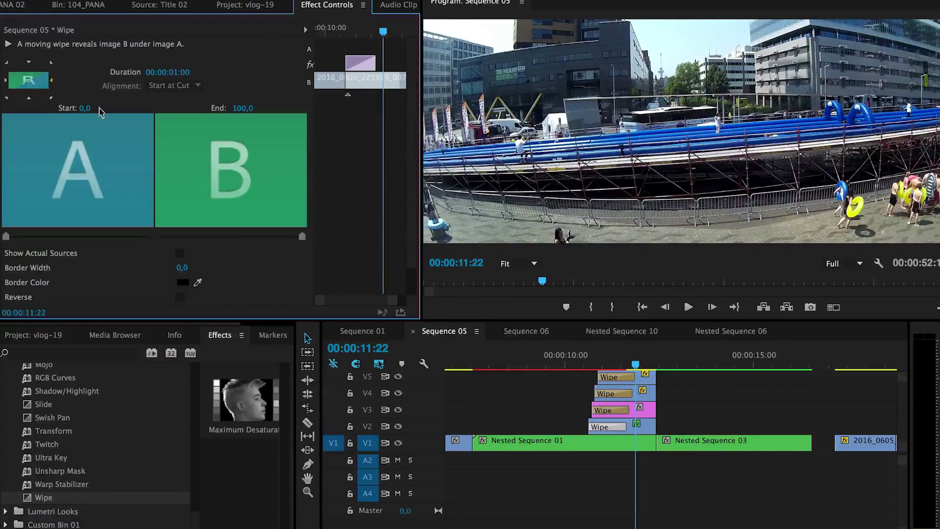
{"action": "left_click", "coordinate": [593, 364]}
{"action": "left_click_drag", "start_coordinate": [593, 365], "coordinate": [609, 364]}
Trim the V2 and V4 Wipes to about 16 frames so the sweeps finish staggered.
{"action": "left_click_drag", "start_coordinate": [626, 430], "coordinate": [608, 426]}
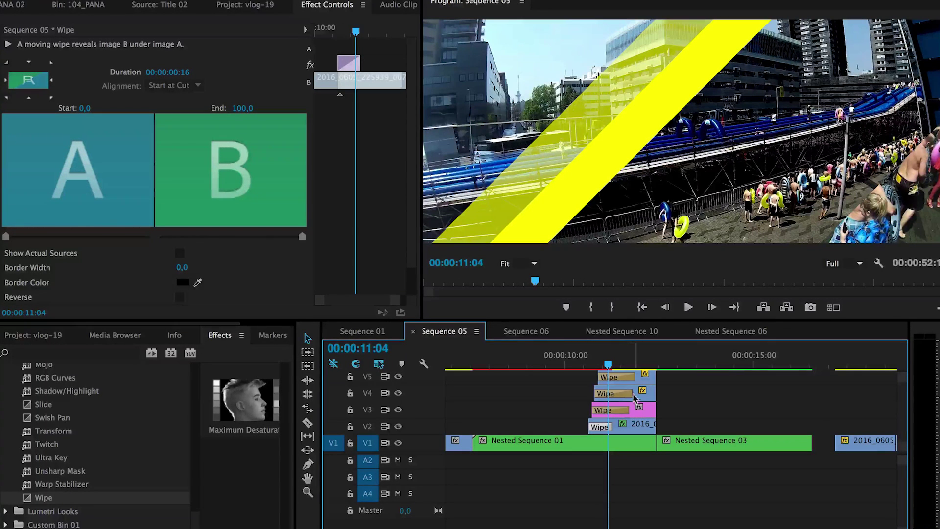
{"action": "left_click_drag", "start_coordinate": [626, 393], "coordinate": [621, 393]}
{"action": "left_click_drag", "start_coordinate": [571, 365], "coordinate": [655, 366]}
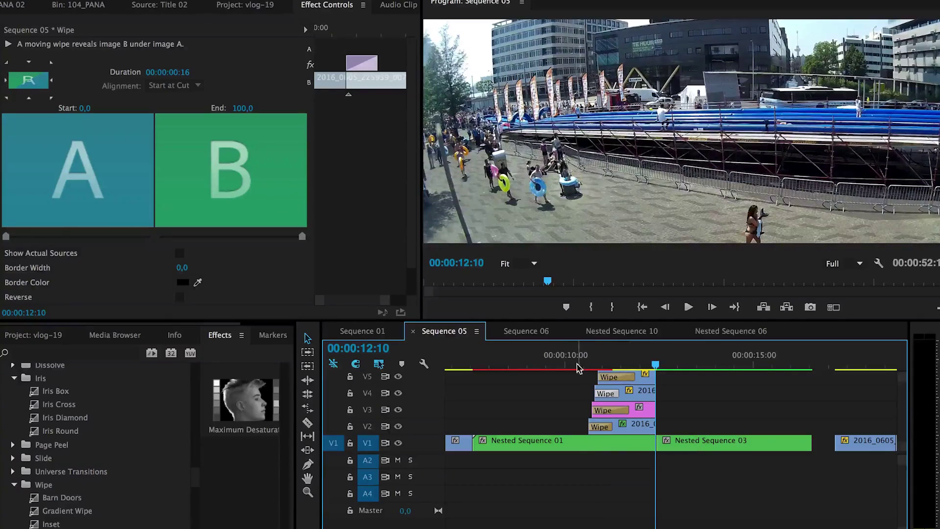
{"action": "left_click_drag", "start_coordinate": [582, 365], "coordinate": [636, 367]}
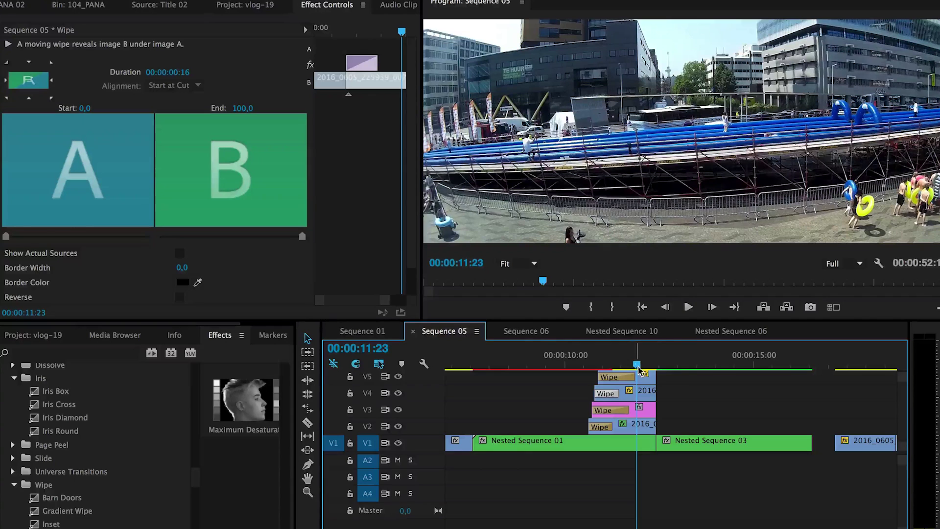
Nest the four stacked V2–V5 wipe clips into Nested Sequence 11 using the default name.
{"action": "left_click", "coordinate": [683, 384]}
{"action": "mouse_move", "coordinate": [609, 362]}
{"action": "left_mouse_down"}
{"action": "mouse_move", "coordinate": [638, 362]}
{"action": "mouse_move", "coordinate": [615, 363]}
{"action": "left_mouse_up"}
{"action": "left_click_drag", "start_coordinate": [683, 378], "coordinate": [635, 428]}
{"action": "right_click", "coordinate": [645, 403]}
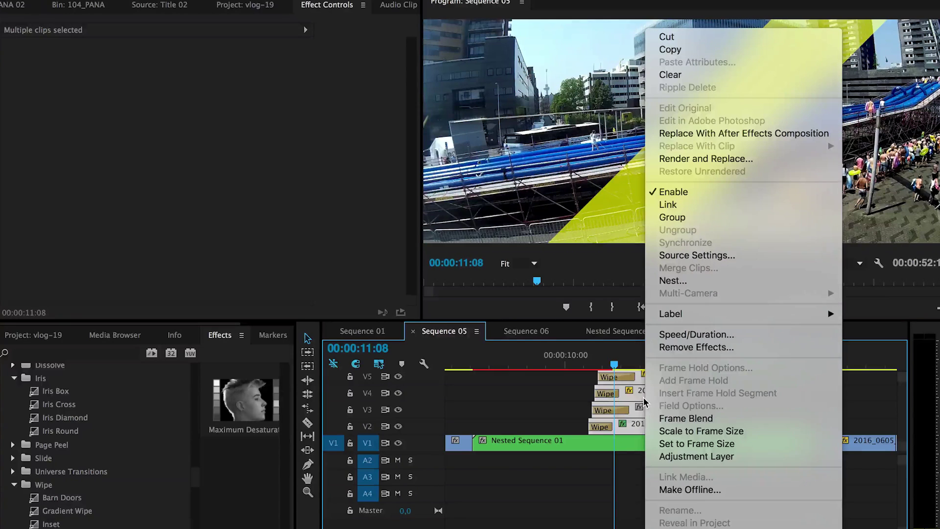
{"action": "left_click", "coordinate": [667, 282]}
{"action": "key", "text": "Return"}
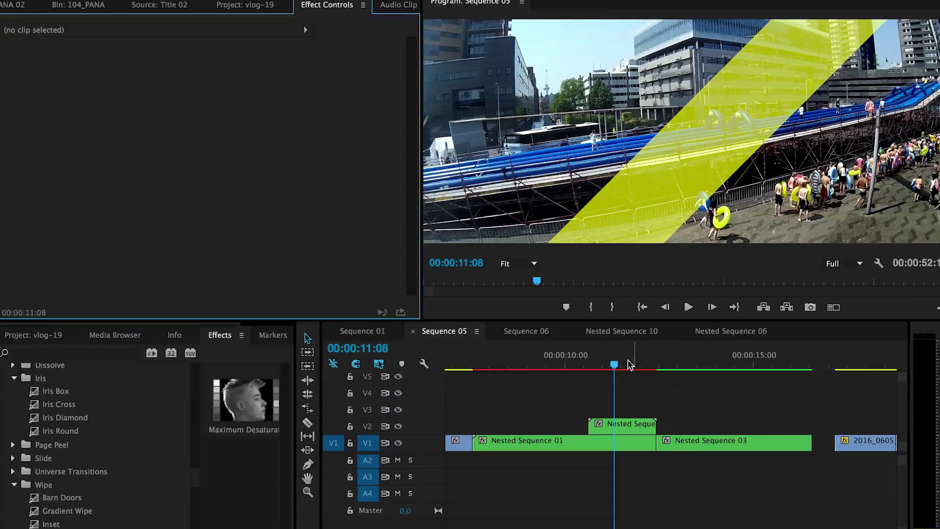
{"action": "left_click_drag", "start_coordinate": [567, 352], "coordinate": [598, 358]}
Select the Nested Sequence 11 clip on V2 and preview its diagonal wipe at 11:12.
{"action": "left_click", "coordinate": [631, 426]}
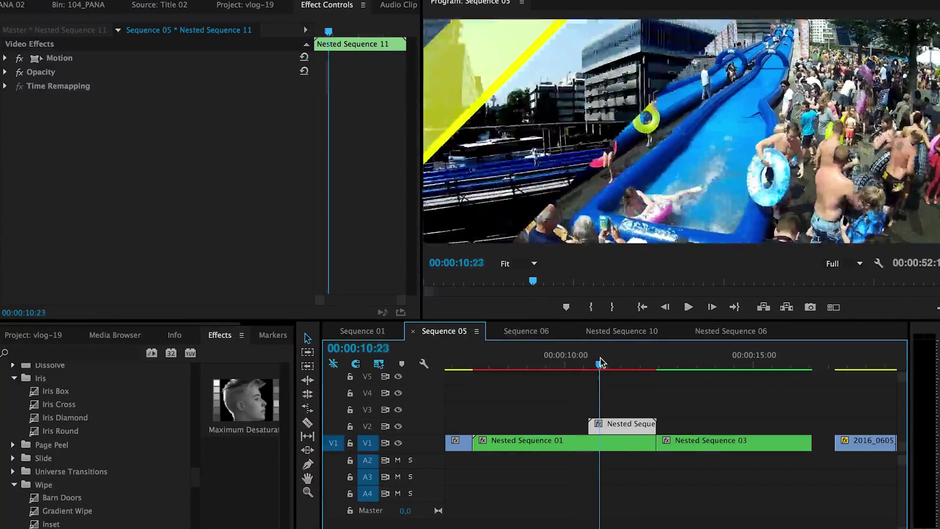
{"action": "left_click_drag", "start_coordinate": [598, 362], "coordinate": [618, 389]}
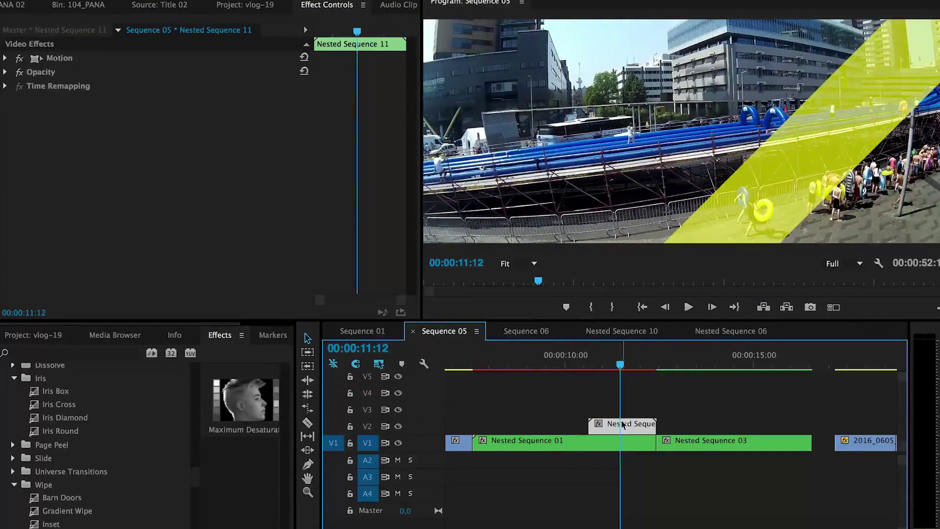